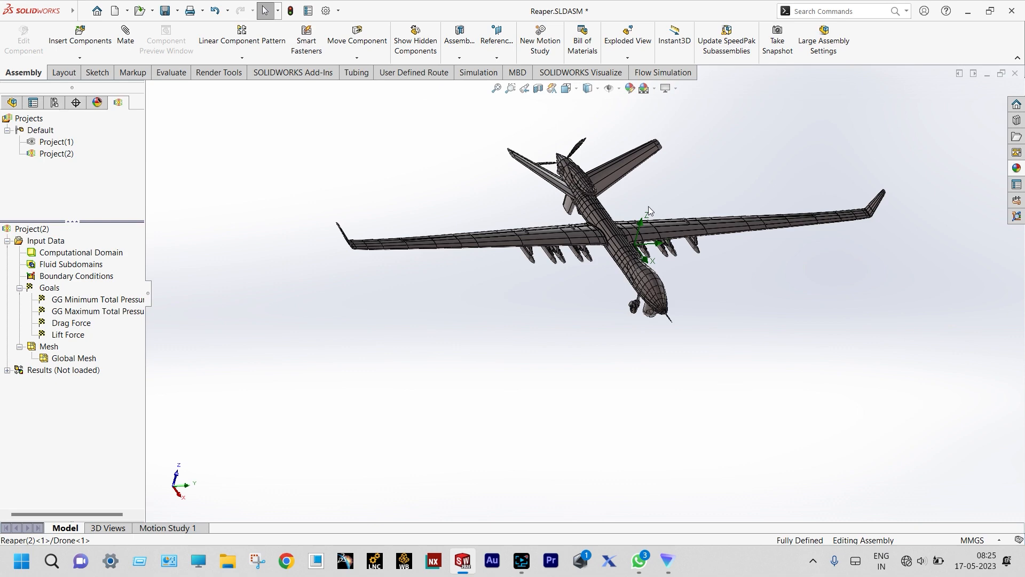
- Orbit and zoom around the drone to inspect its fuselage, underside, nose and tail
{"action": "scroll", "coordinate": [646, 204], "scroll_direction": "down", "scroll_amount": 5}
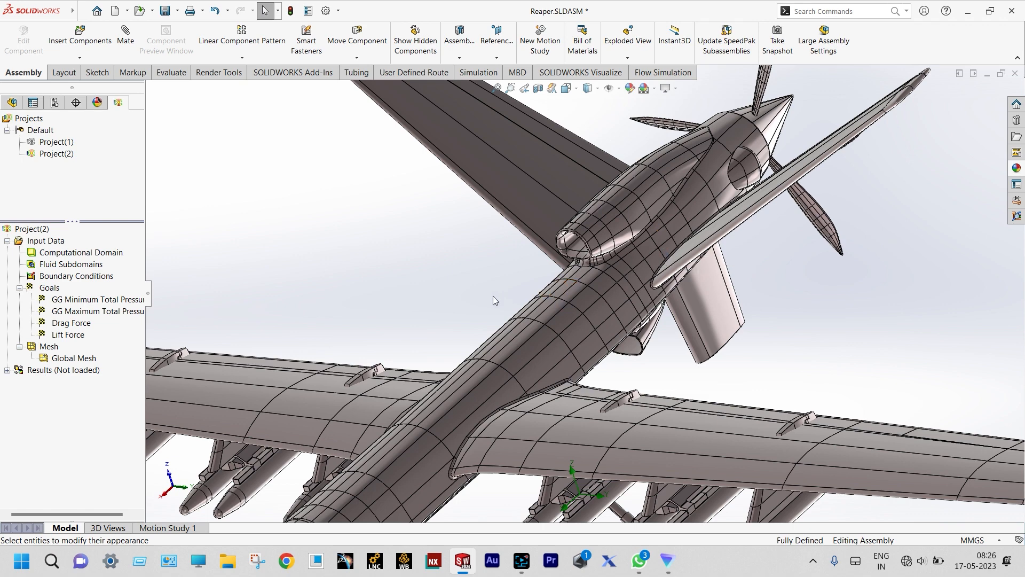
{"action": "scroll", "coordinate": [489, 296], "scroll_direction": "up", "scroll_amount": 5}
{"action": "middle_click_drag", "start_coordinate": [489, 297], "coordinate": [586, 299]}
{"action": "scroll", "coordinate": [471, 307], "scroll_direction": "down", "scroll_amount": 3}
{"action": "middle_click_drag", "start_coordinate": [469, 306], "coordinate": [772, 376]}
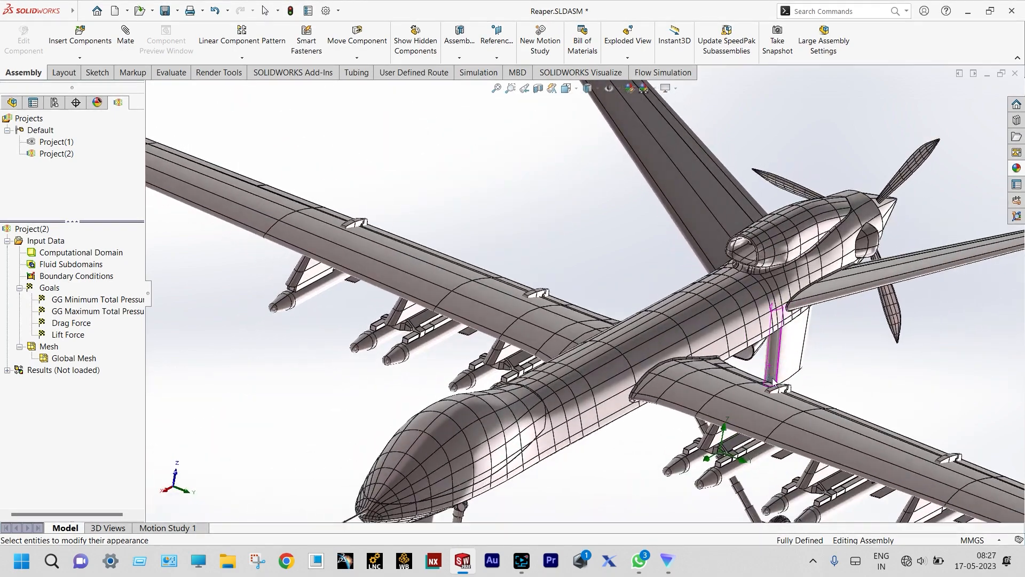
{"action": "scroll", "coordinate": [414, 375], "scroll_direction": "down", "scroll_amount": 5}
{"action": "scroll", "coordinate": [414, 377], "scroll_direction": "up", "scroll_amount": 5}
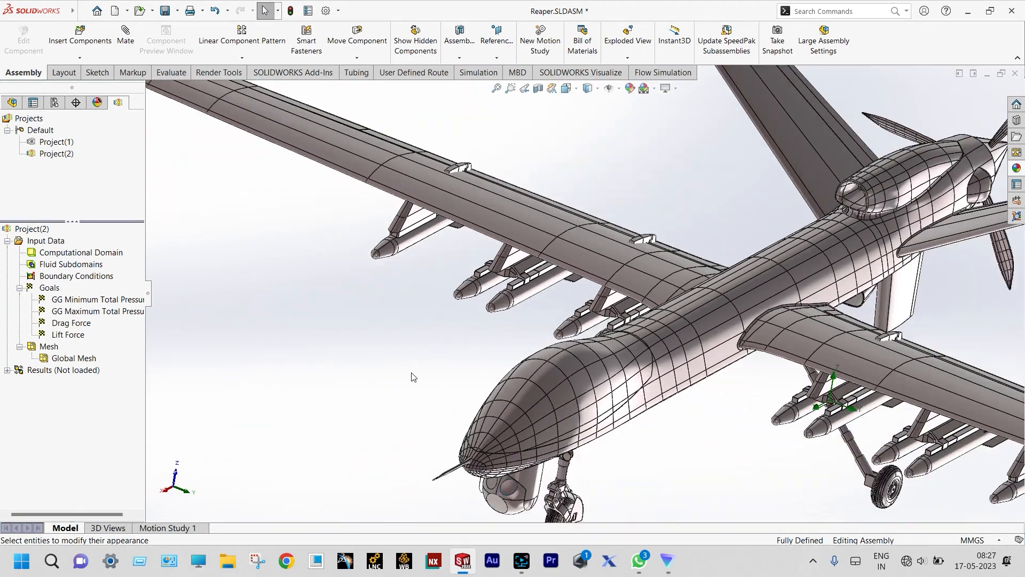
{"action": "middle_click_drag", "start_coordinate": [423, 359], "coordinate": [483, 280]}
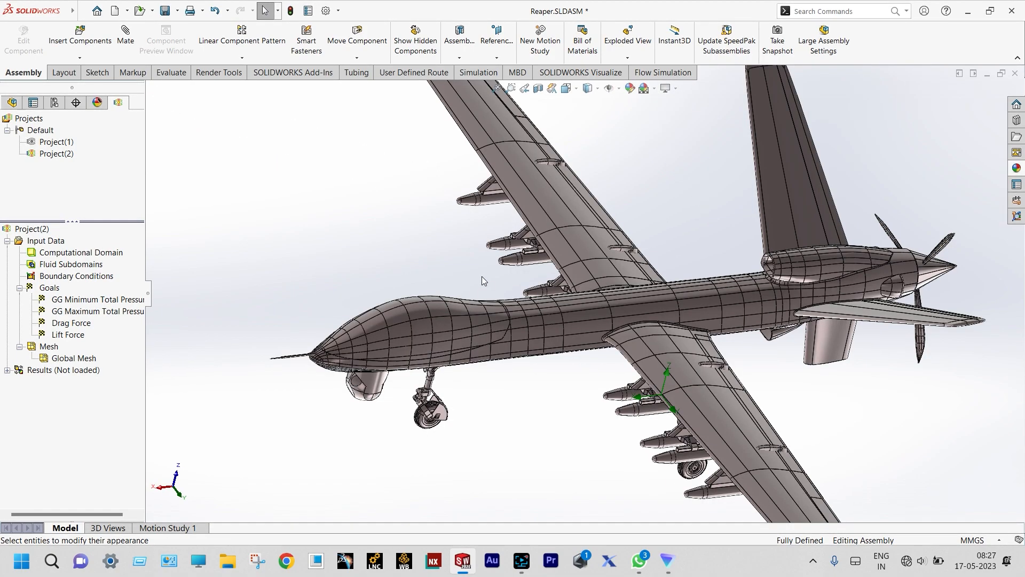
{"action": "middle_click_drag", "start_coordinate": [482, 277], "coordinate": [676, 274]}
{"action": "scroll", "coordinate": [657, 271], "scroll_direction": "down", "scroll_amount": 6}
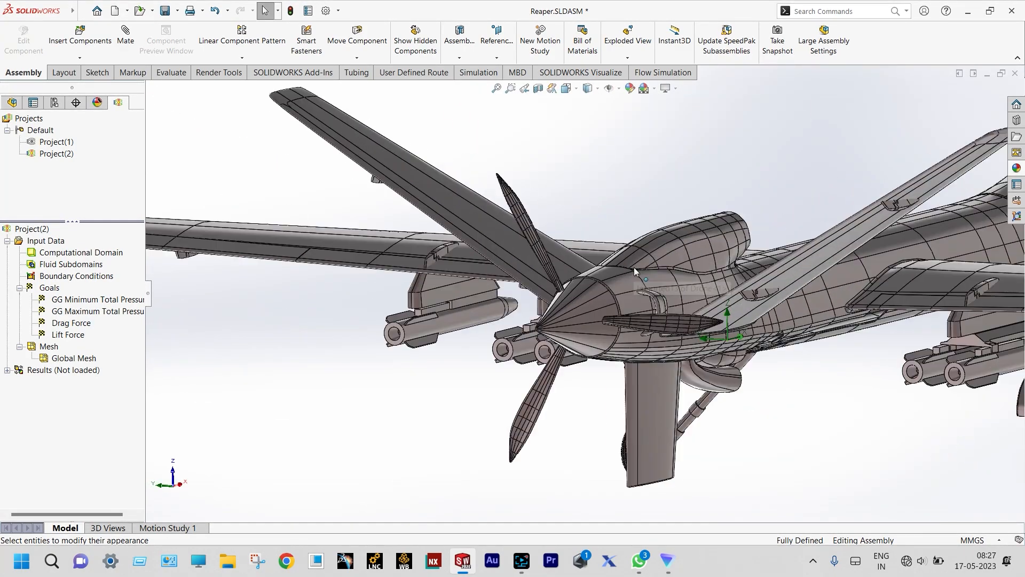
{"action": "middle_click_drag", "start_coordinate": [505, 252], "coordinate": [521, 316]}
{"action": "scroll", "coordinate": [545, 342], "scroll_direction": "down", "scroll_amount": 5}
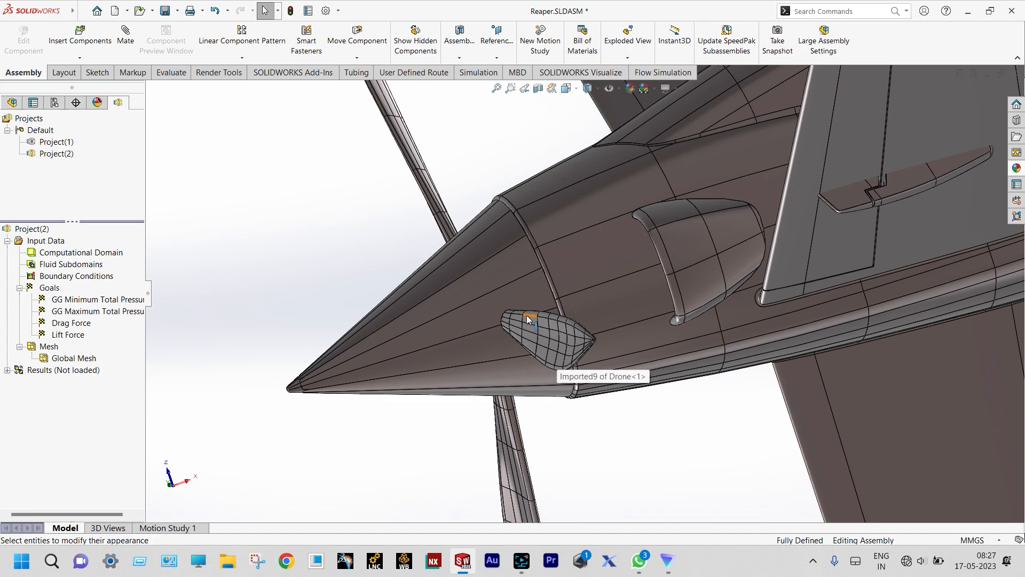
{"action": "scroll", "coordinate": [593, 275], "scroll_direction": "up", "scroll_amount": 2}
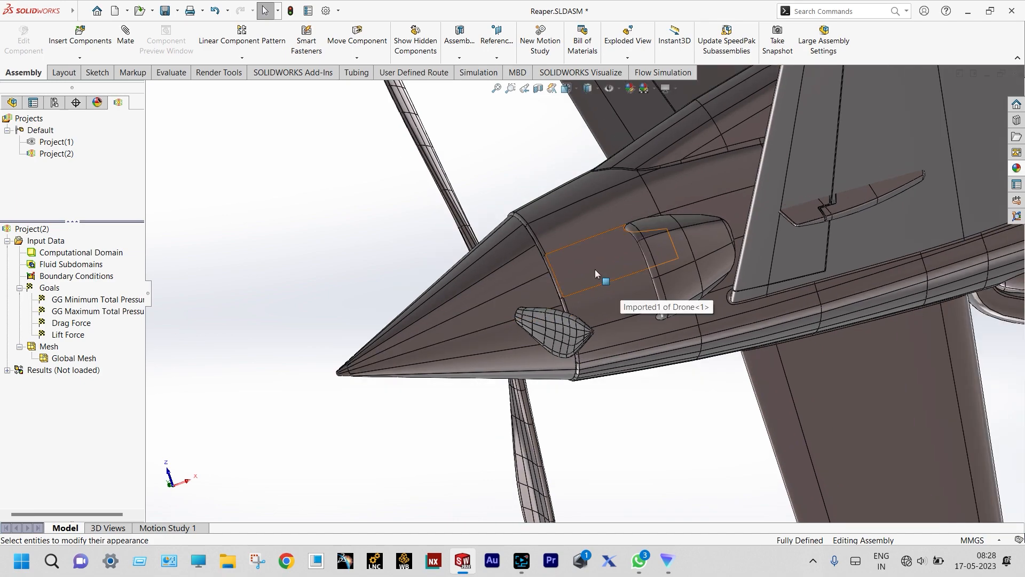
{"action": "scroll", "coordinate": [595, 269], "scroll_direction": "up", "scroll_amount": 5}
{"action": "middle_click_drag", "start_coordinate": [595, 269], "coordinate": [622, 270]}
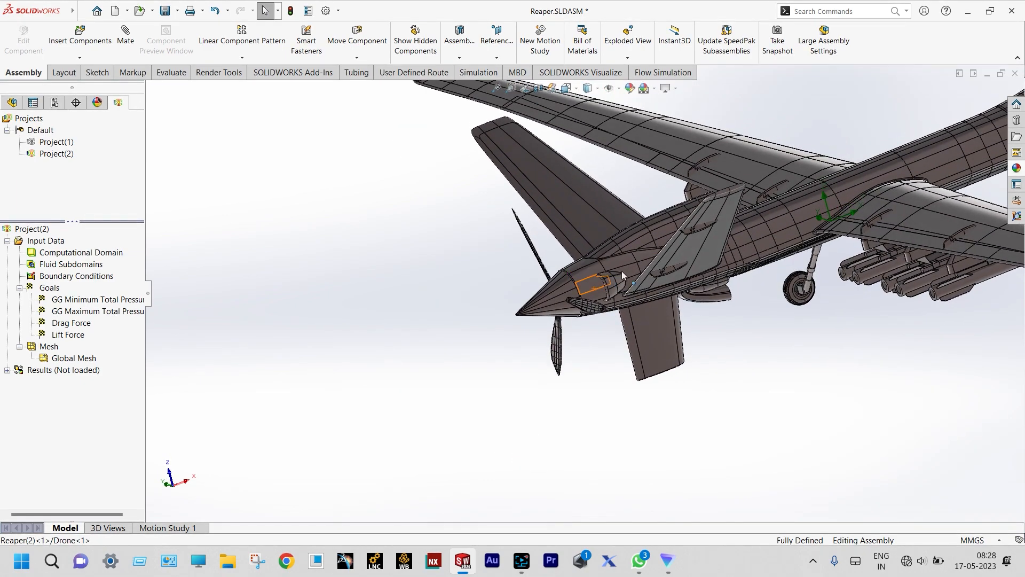
{"action": "scroll", "coordinate": [888, 216], "scroll_direction": "down", "scroll_amount": 3}
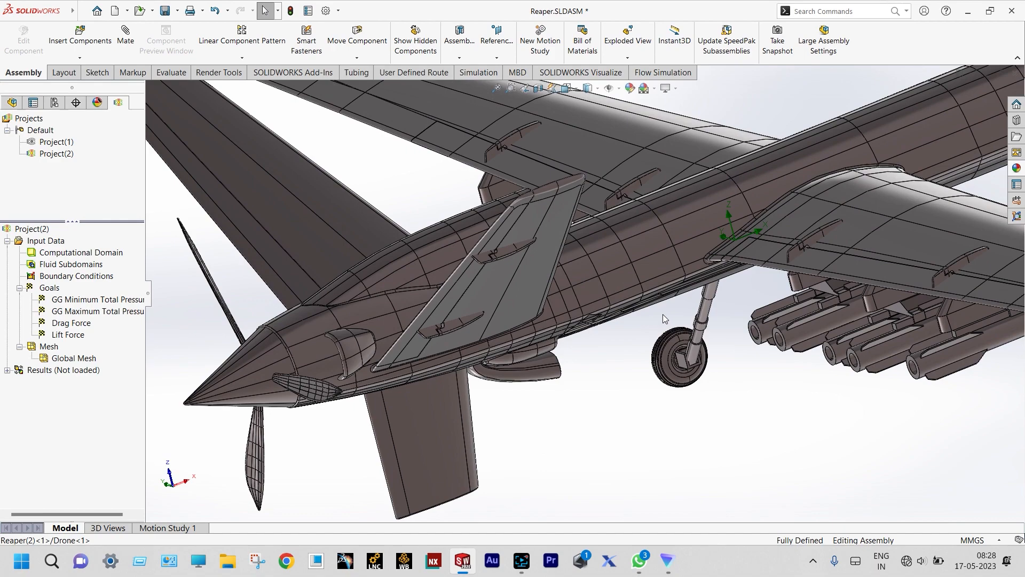
{"action": "middle_click_drag", "start_coordinate": [662, 319], "coordinate": [647, 394]}
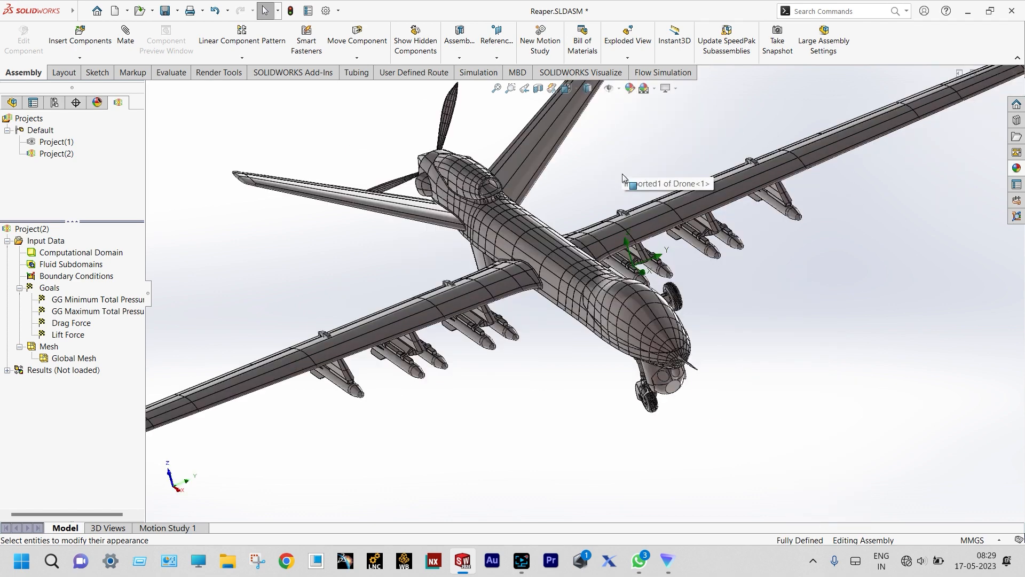
{"action": "scroll", "coordinate": [623, 174], "scroll_direction": "up", "scroll_amount": 2}
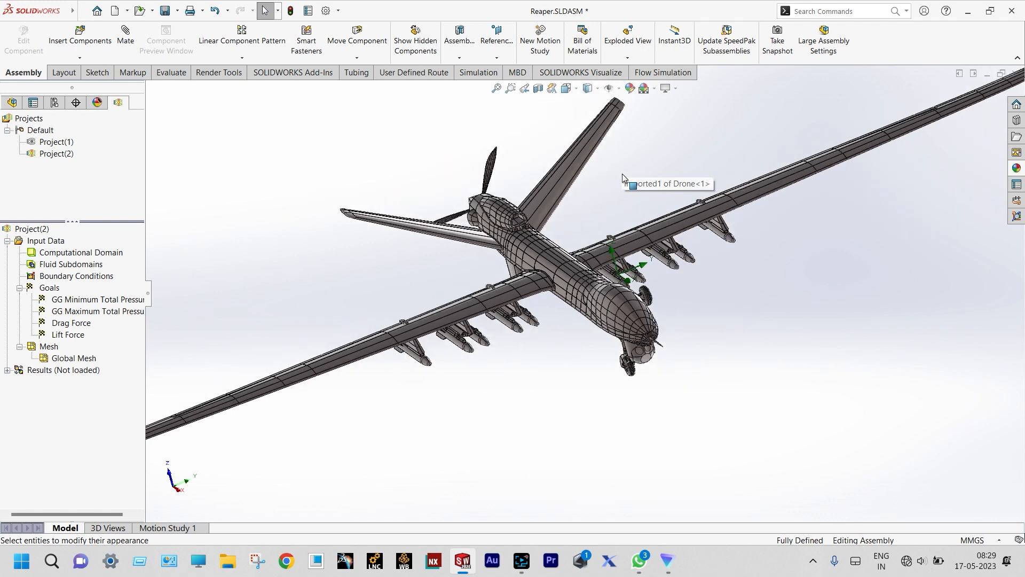
{"action": "scroll", "coordinate": [622, 174], "scroll_direction": "down", "scroll_amount": 1}
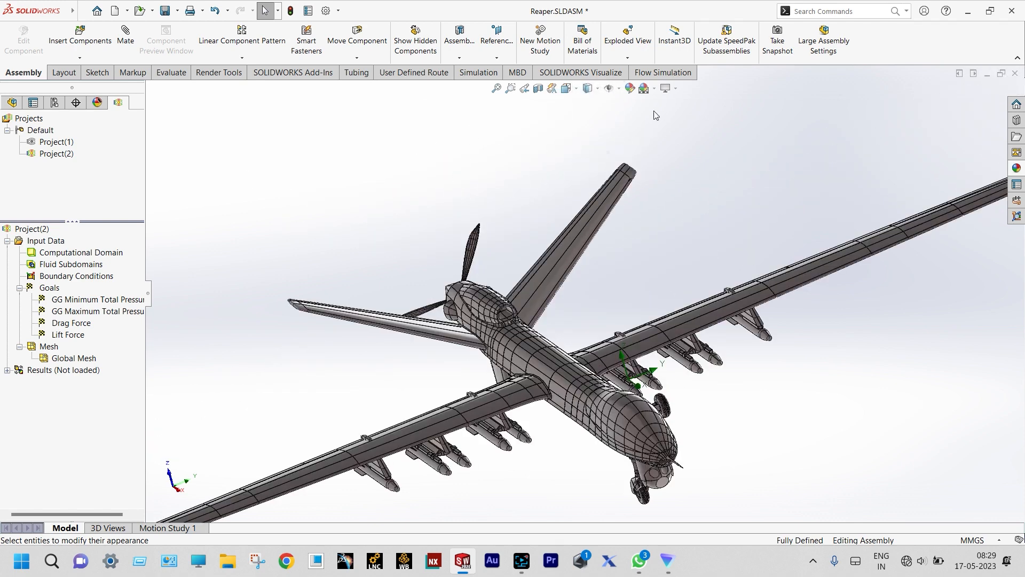
- Start a wizard project named Project(3) using SI units, pressure in MPa, temperature in °C
{"action": "left_click", "coordinate": [677, 79]}
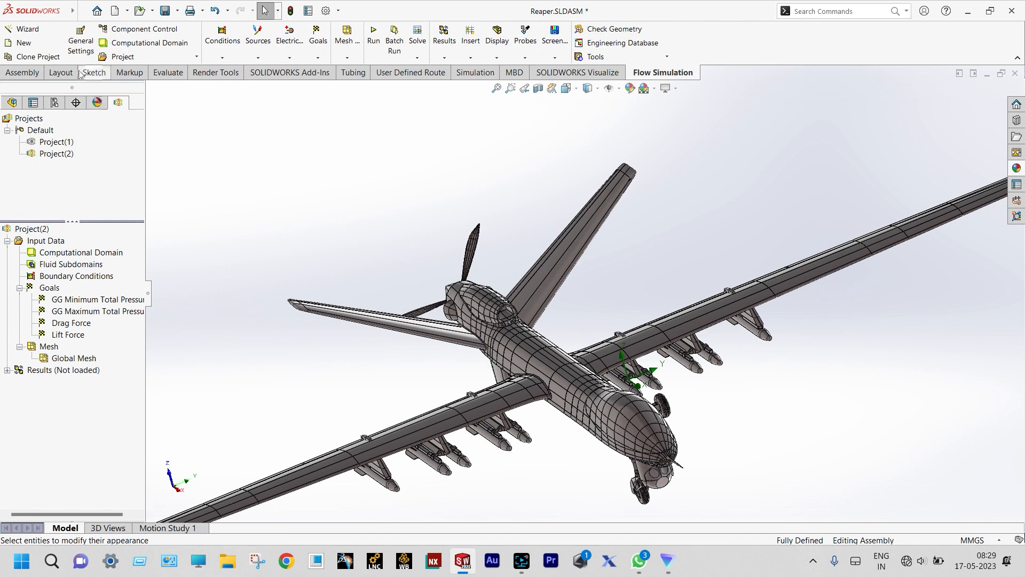
{"action": "left_click", "coordinate": [22, 28]}
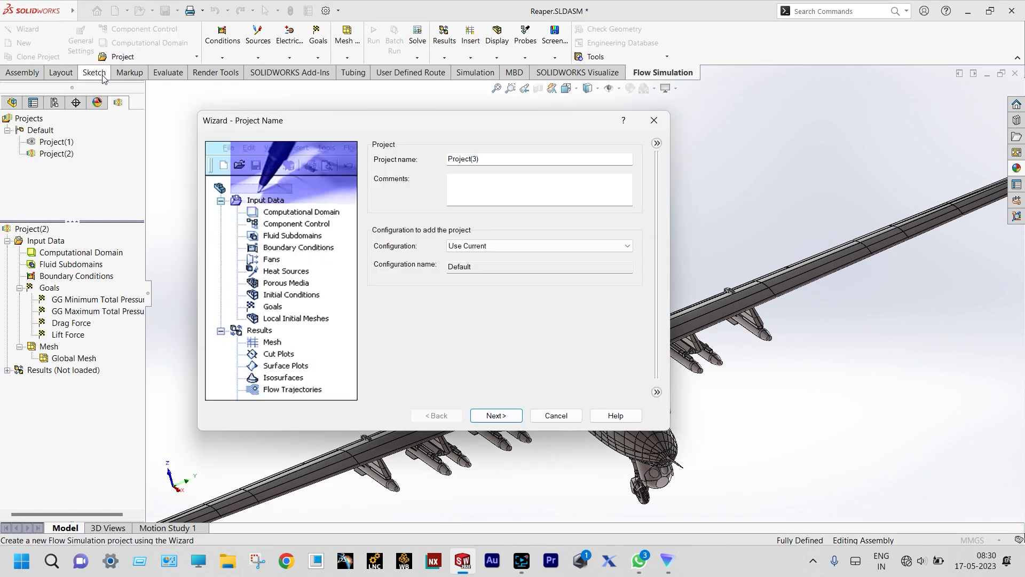
{"action": "left_click", "coordinate": [495, 415]}
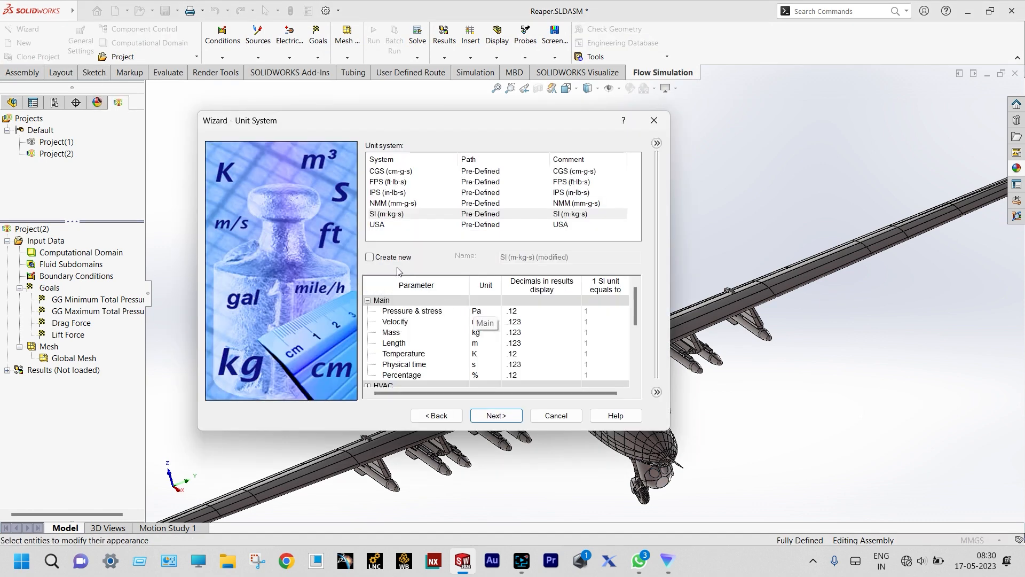
{"action": "left_click", "coordinate": [394, 215]}
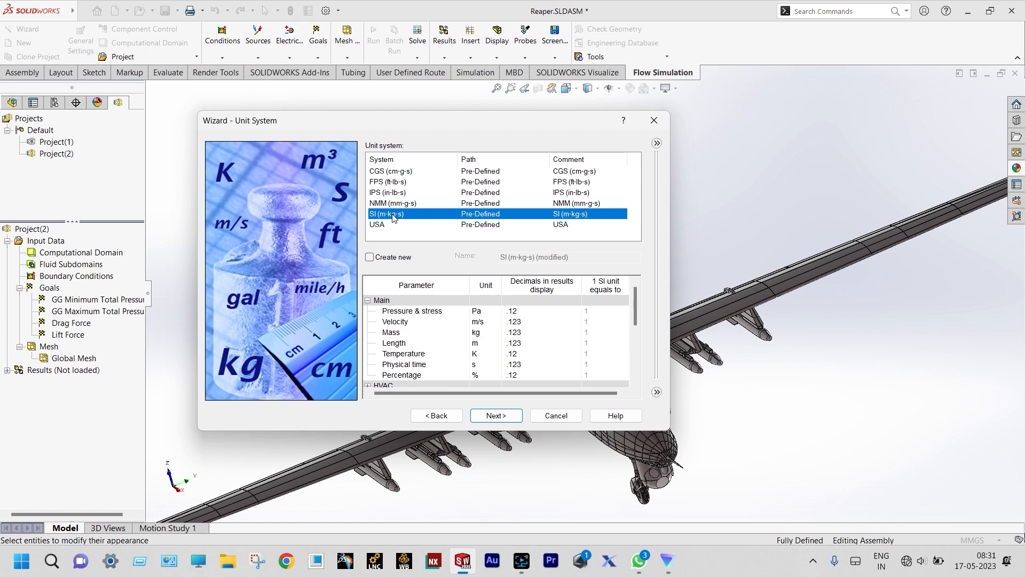
{"action": "left_click", "coordinate": [480, 311]}
{"action": "left_click", "coordinate": [496, 311]}
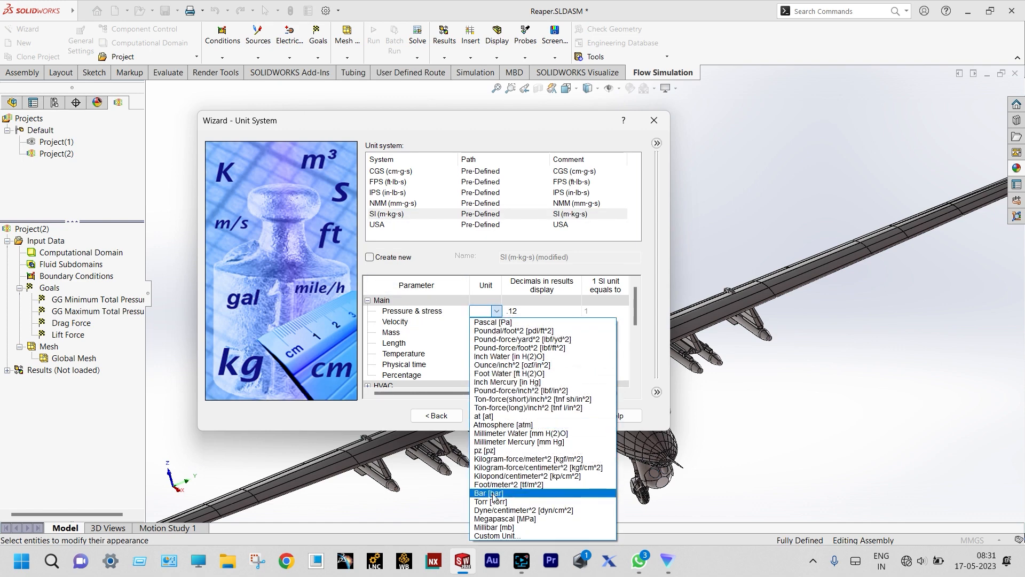
{"action": "left_click", "coordinate": [503, 519]}
{"action": "left_click", "coordinate": [495, 355]}
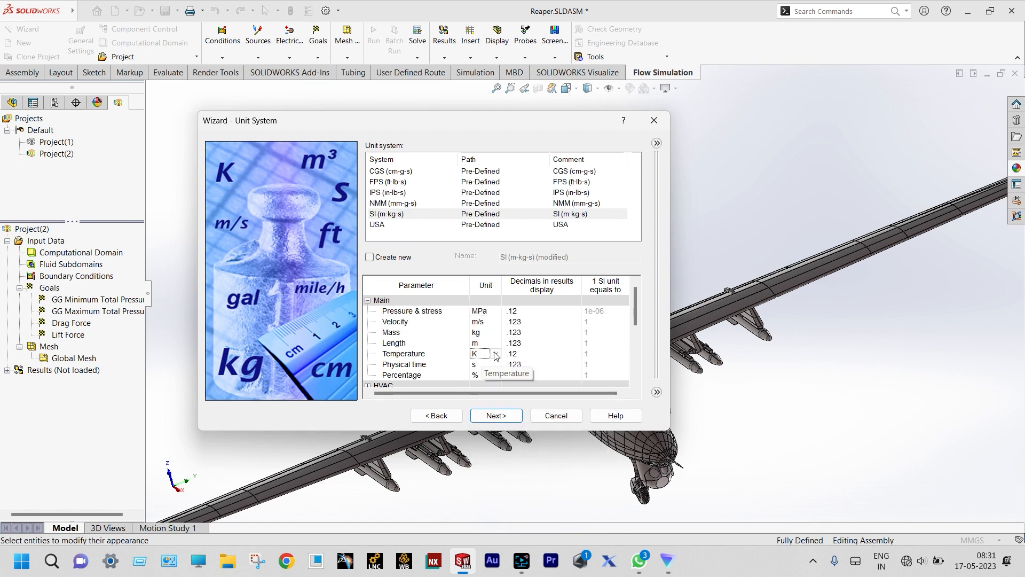
{"action": "left_click", "coordinate": [495, 355]}
{"action": "left_click", "coordinate": [488, 377]}
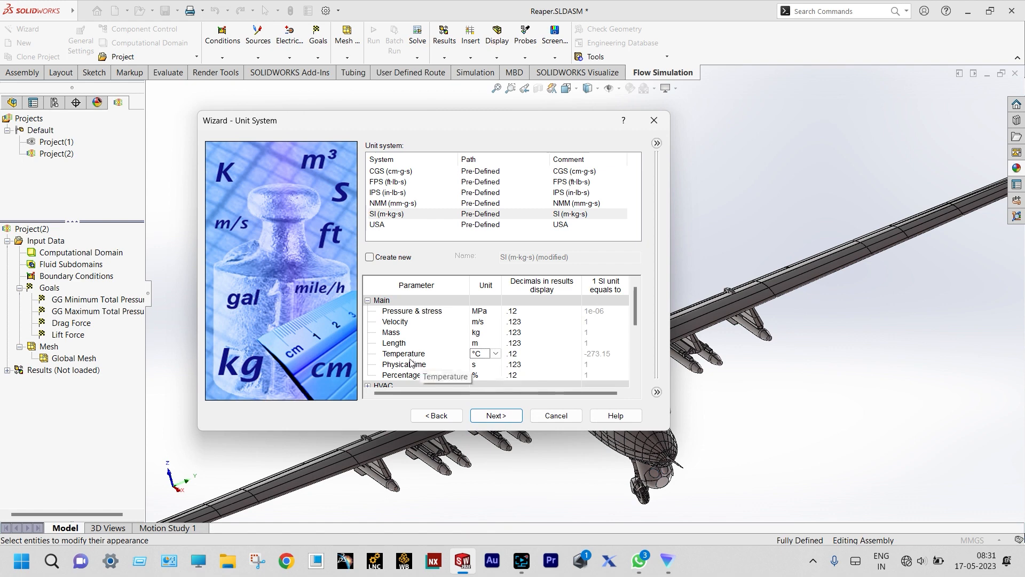
{"action": "scroll", "coordinate": [457, 353], "scroll_direction": "down", "scroll_amount": 1}
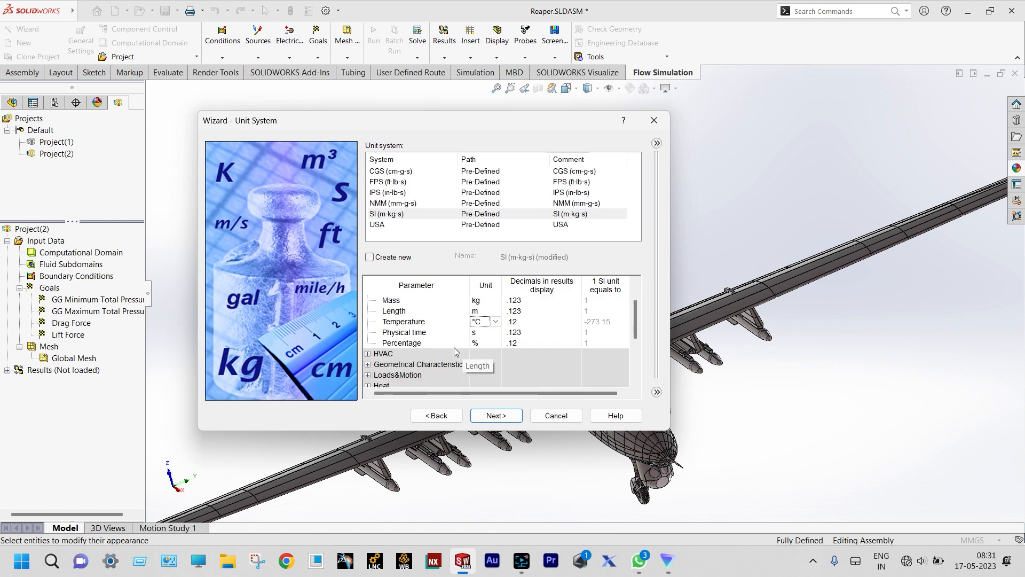
{"action": "left_click", "coordinate": [487, 416]}
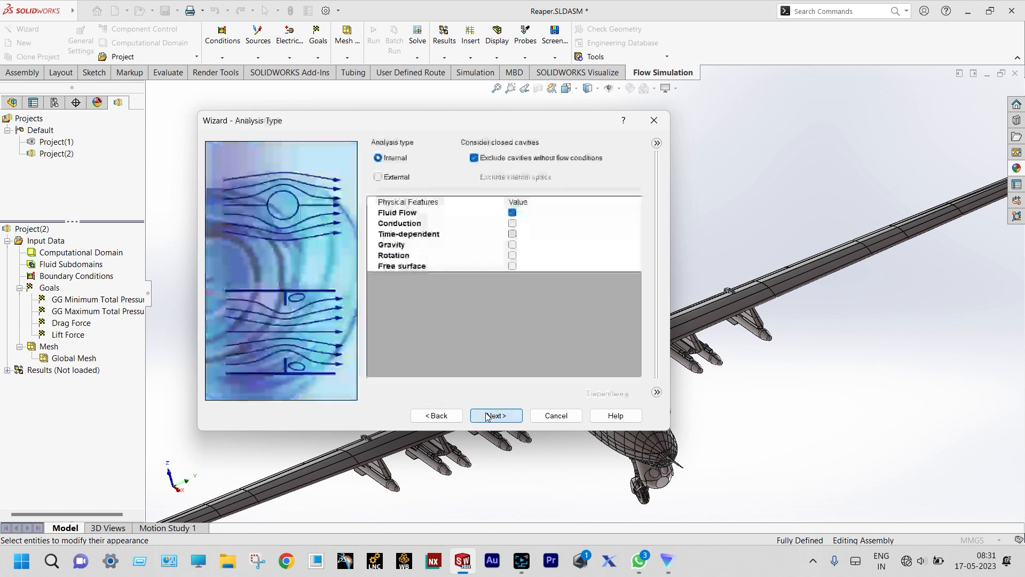
- Set the analysis type to External with gravity included (-9.81 m/s² along Z)
{"action": "left_click", "coordinate": [389, 177]}
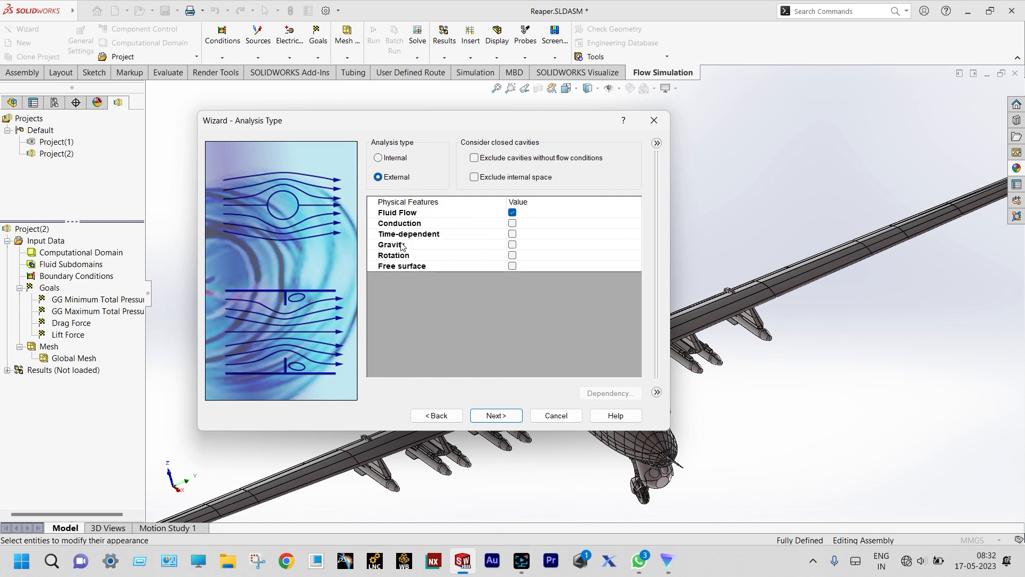
{"action": "left_click", "coordinate": [512, 244]}
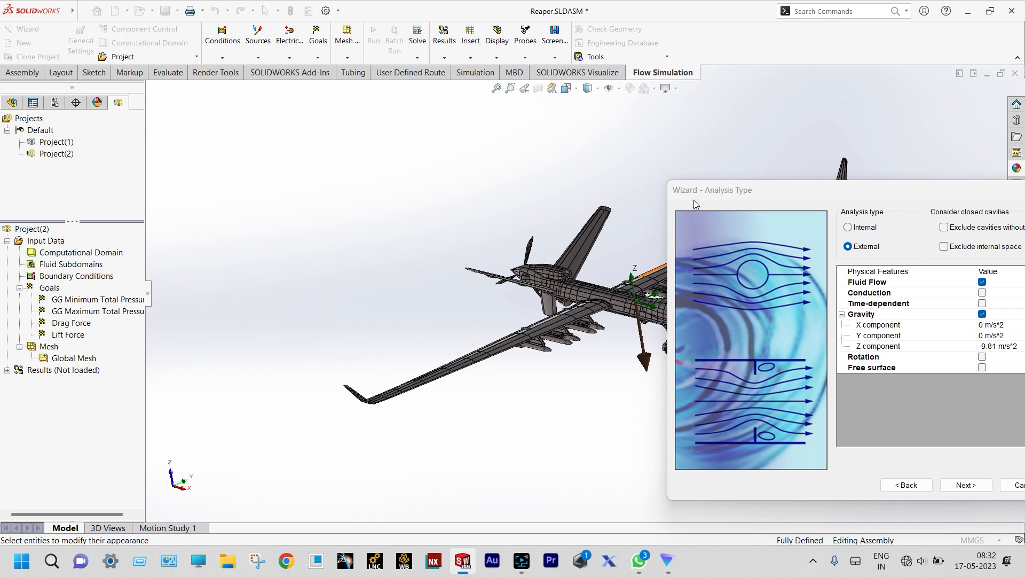
{"action": "left_click_drag", "start_coordinate": [697, 193], "coordinate": [378, 183]}
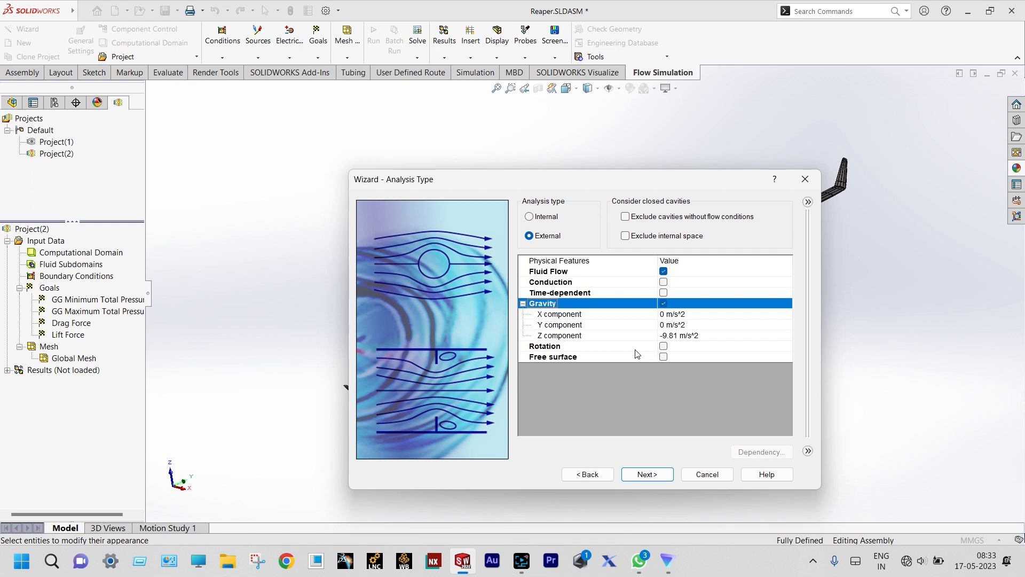
{"action": "left_click", "coordinate": [647, 474]}
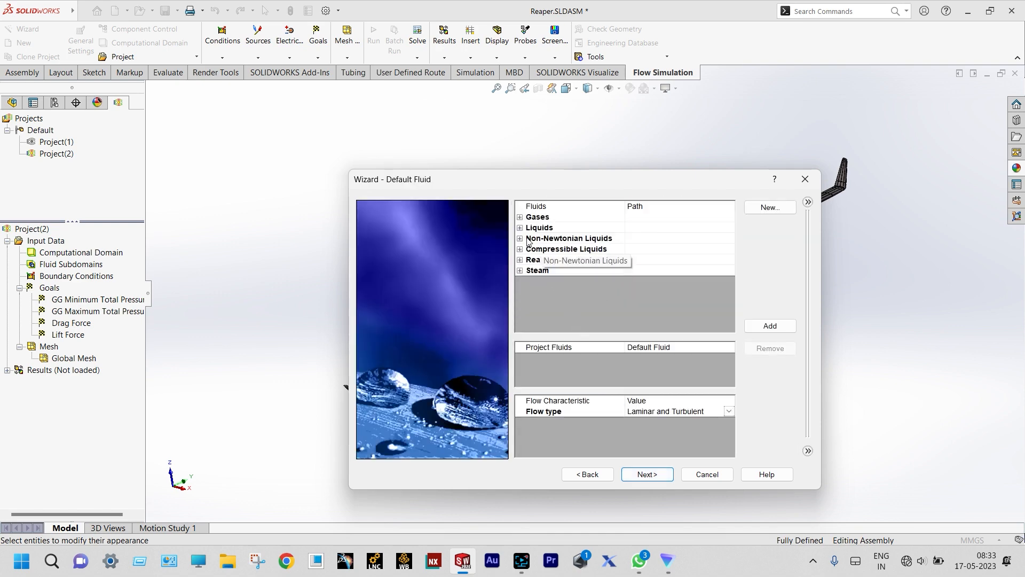
- Add Air from Gases as the default fluid and keep the default adiabatic wall conditions
{"action": "left_click", "coordinate": [520, 216]}
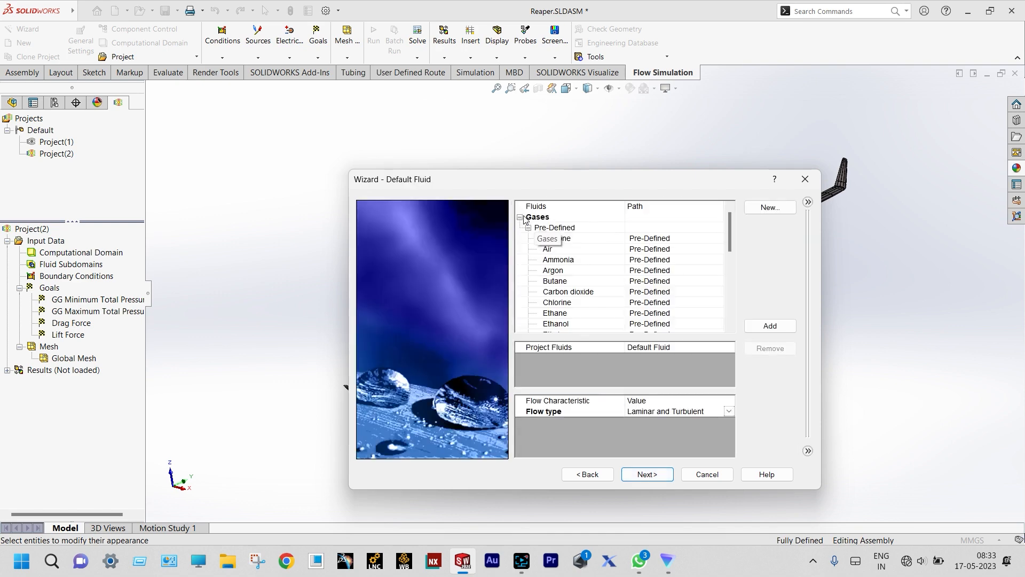
{"action": "double_click", "coordinate": [551, 249]}
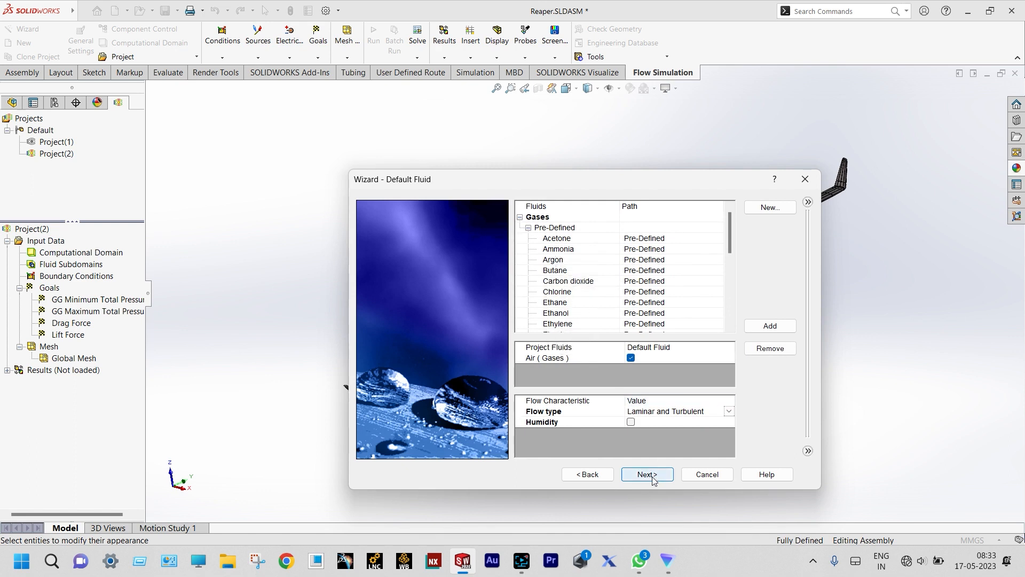
{"action": "left_click", "coordinate": [633, 422]}
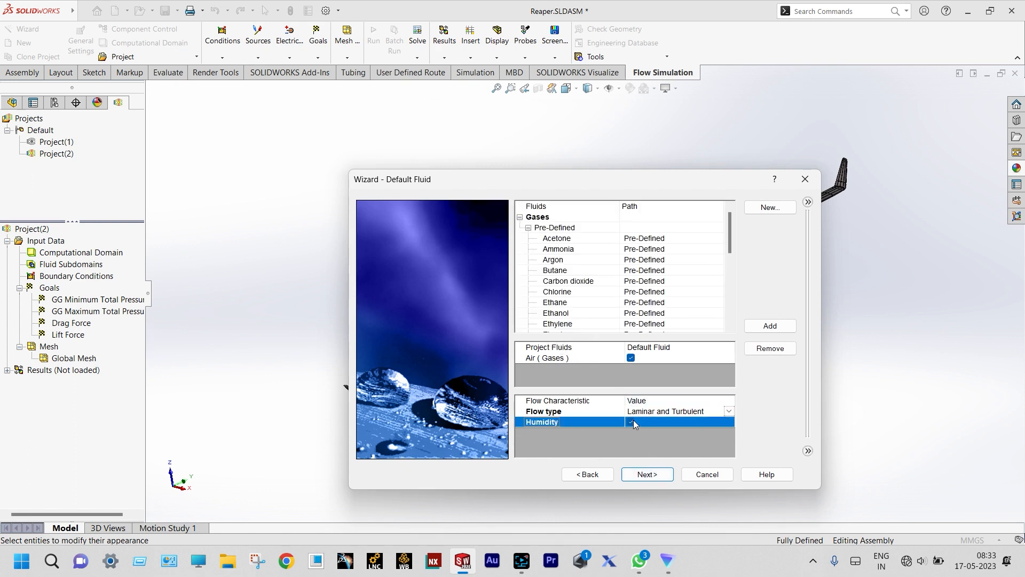
{"action": "left_click", "coordinate": [642, 474]}
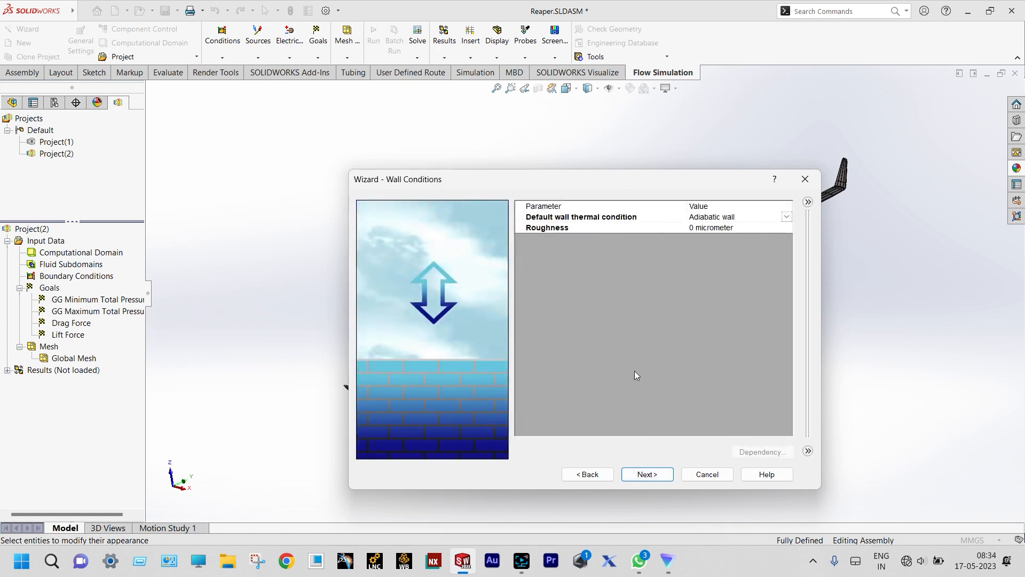
{"action": "left_click", "coordinate": [645, 472]}
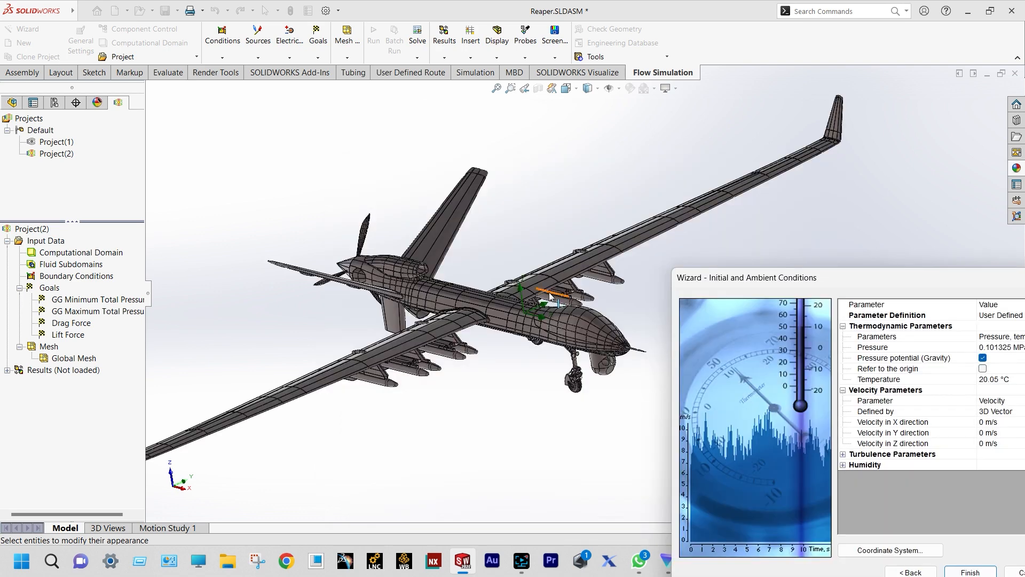
- Set the ambient velocity in the X direction to -135 m/s
{"action": "scroll", "coordinate": [551, 304], "scroll_direction": "down", "scroll_amount": 3}
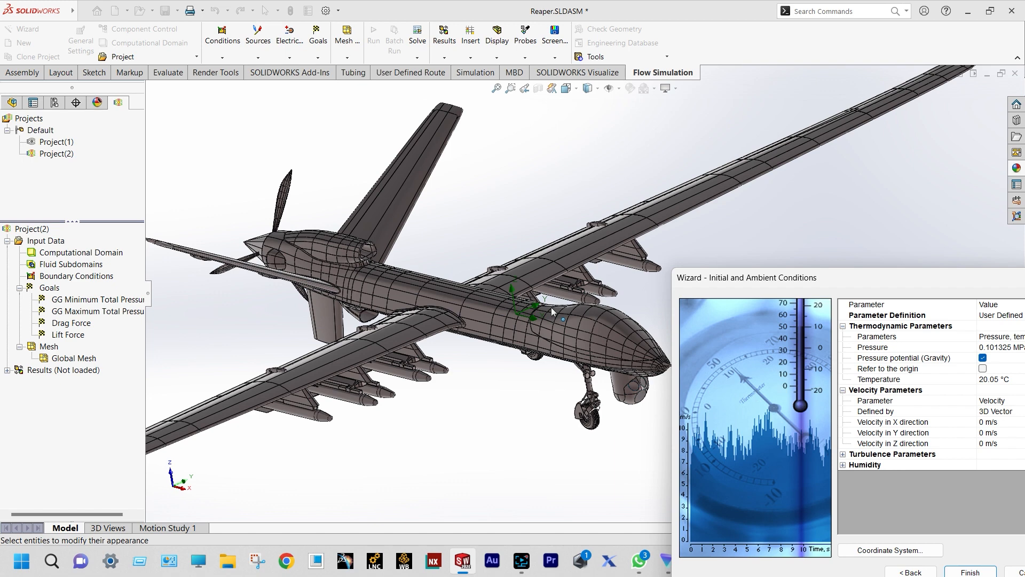
{"action": "left_click_drag", "start_coordinate": [809, 285], "coordinate": [606, 212]}
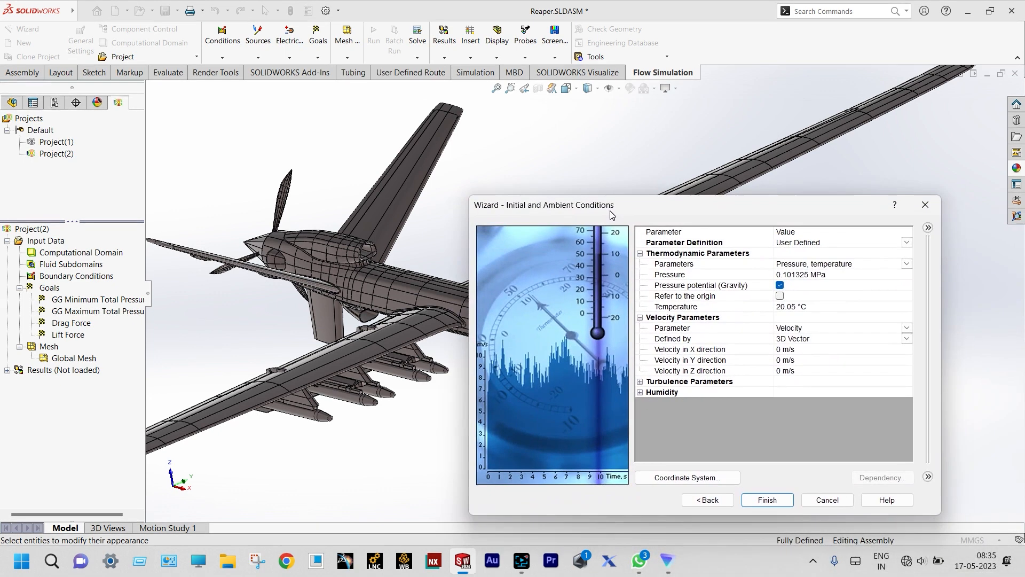
{"action": "left_click", "coordinate": [779, 350]}
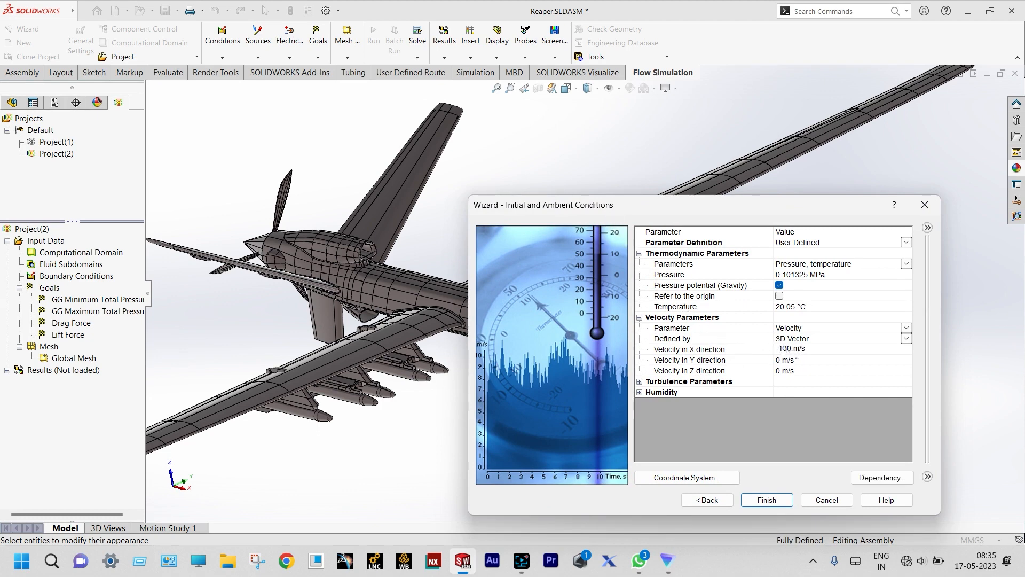
{"action": "type", "text": "-135"}
{"action": "key", "text": "Delete"}
{"action": "key", "text": "Return"}
- Set relative humidity to 60 %, accept the Global Coordinate System, and finish the wizard
{"action": "left_click", "coordinate": [641, 393]}
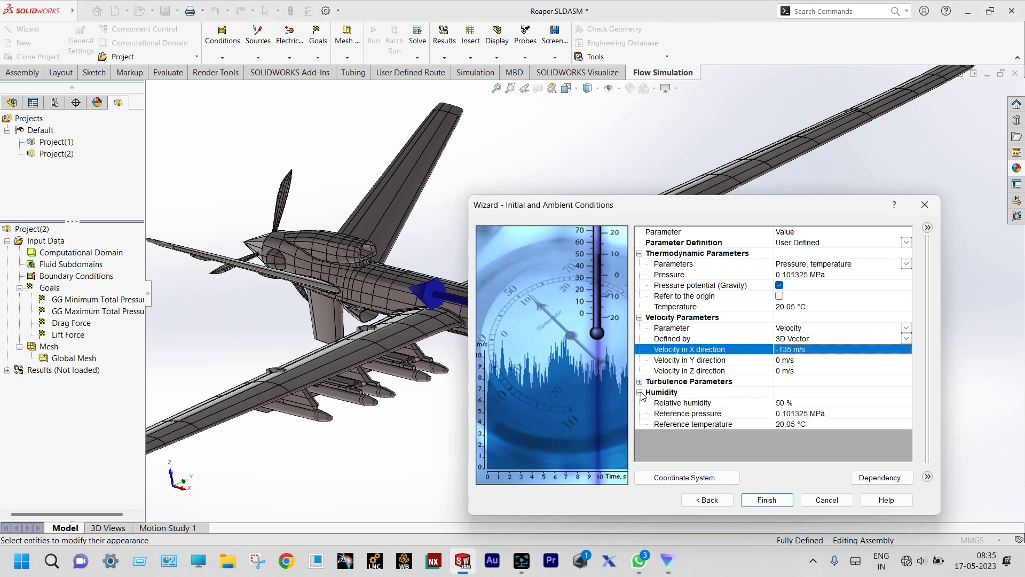
{"action": "left_click", "coordinate": [783, 404]}
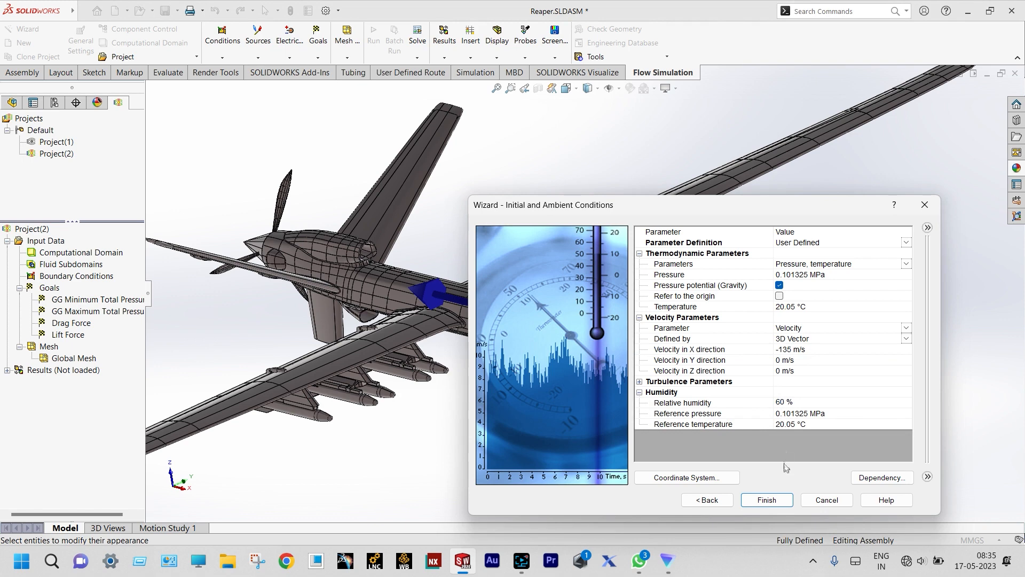
{"action": "left_click", "coordinate": [730, 479]}
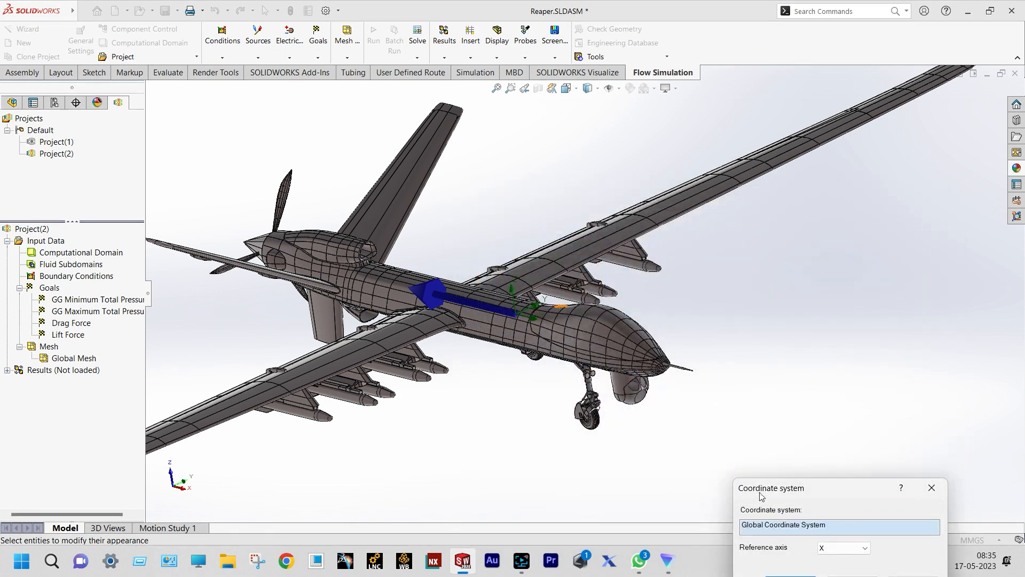
{"action": "left_click_drag", "start_coordinate": [829, 502], "coordinate": [806, 403]}
{"action": "left_click", "coordinate": [770, 481]}
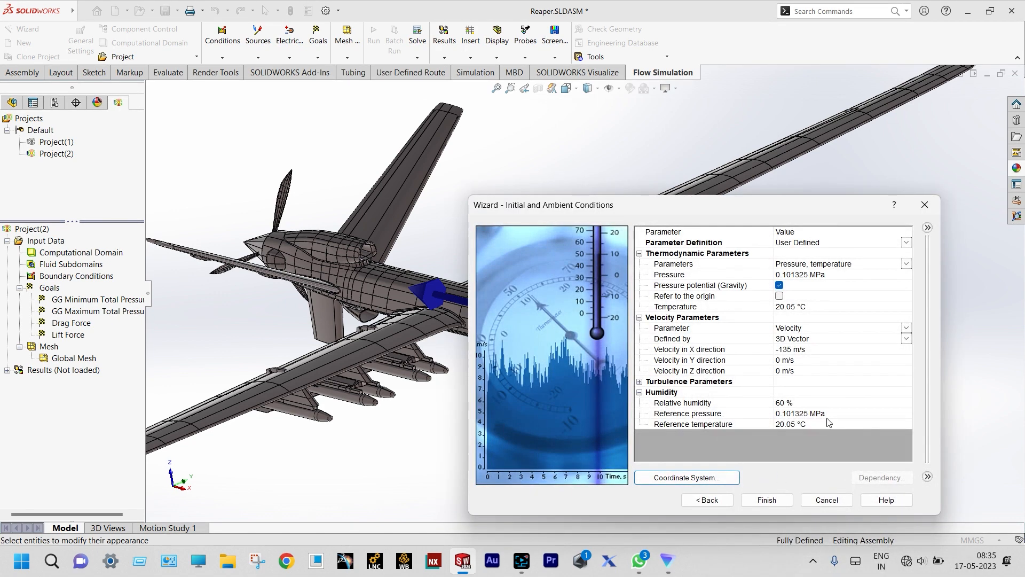
{"action": "left_click", "coordinate": [777, 499]}
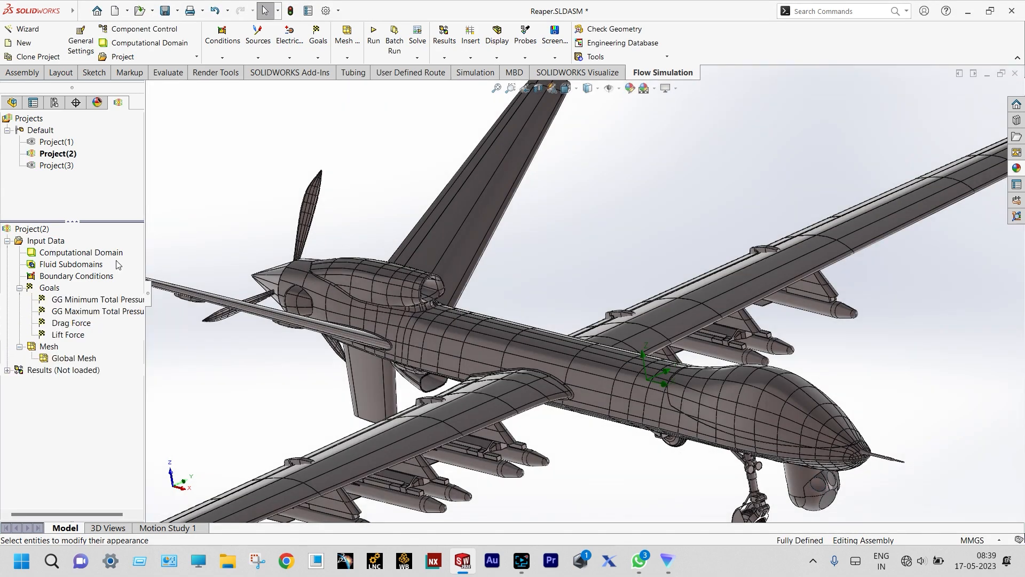
- Show Project(2)'s computational domain box and zoom out to see it enclosing the drone
{"action": "scroll", "coordinate": [121, 328], "scroll_direction": "right", "scroll_amount": 1}
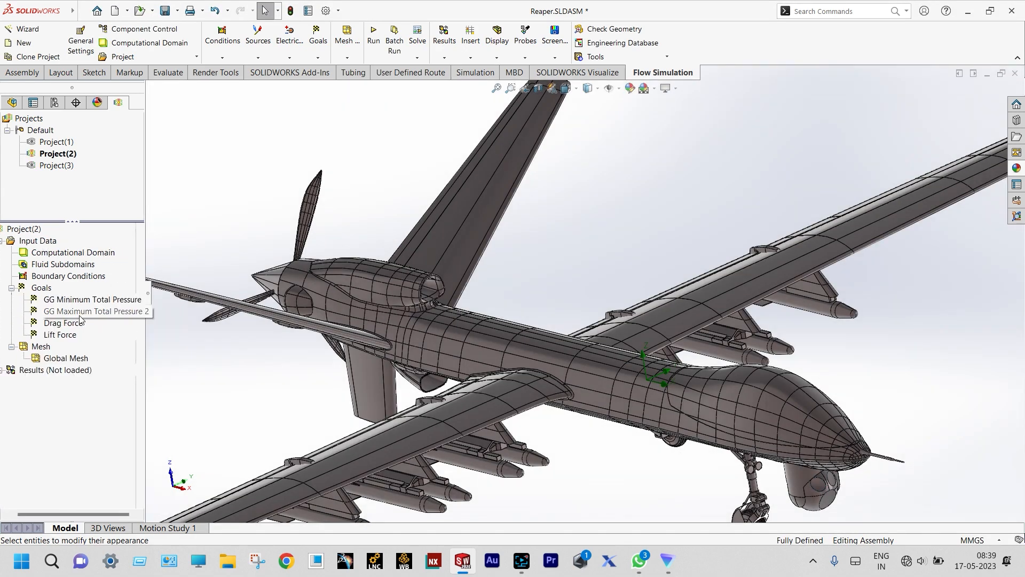
{"action": "left_click", "coordinate": [85, 253]}
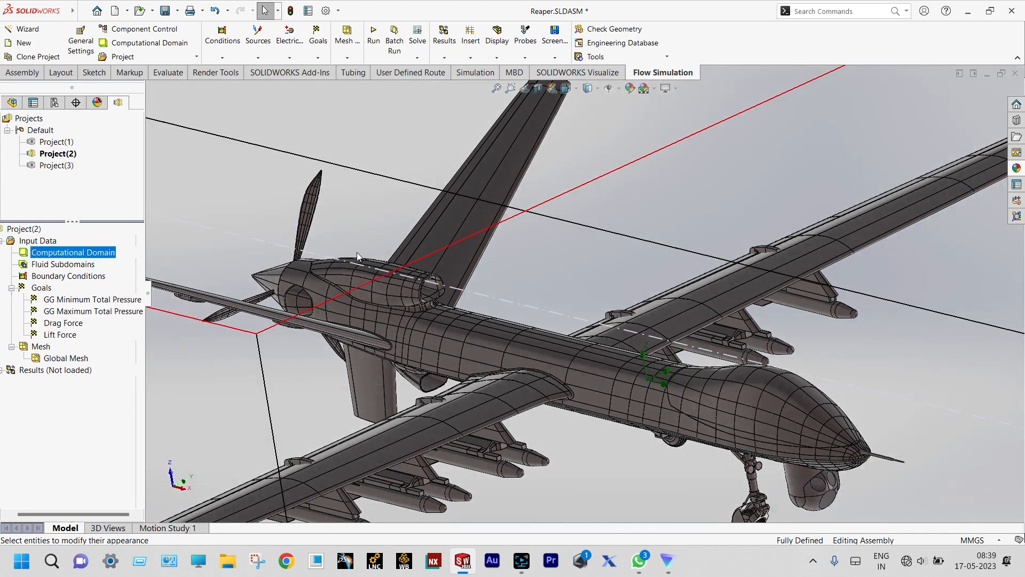
{"action": "scroll", "coordinate": [361, 252], "scroll_direction": "up", "scroll_amount": 3}
{"action": "scroll", "coordinate": [361, 251], "scroll_direction": "up", "scroll_amount": 5}
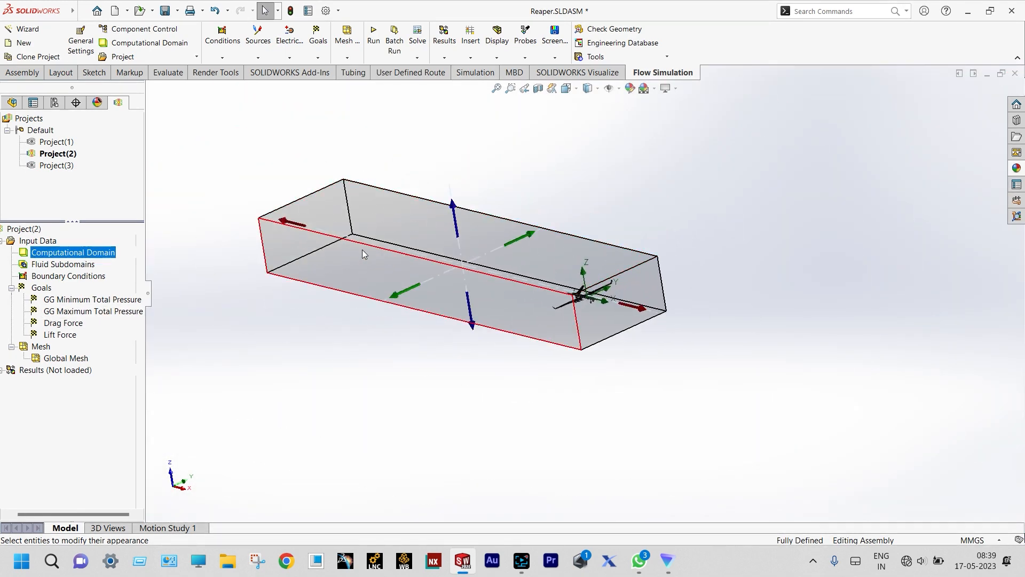
{"action": "middle_click_drag", "start_coordinate": [383, 246], "coordinate": [387, 259]}
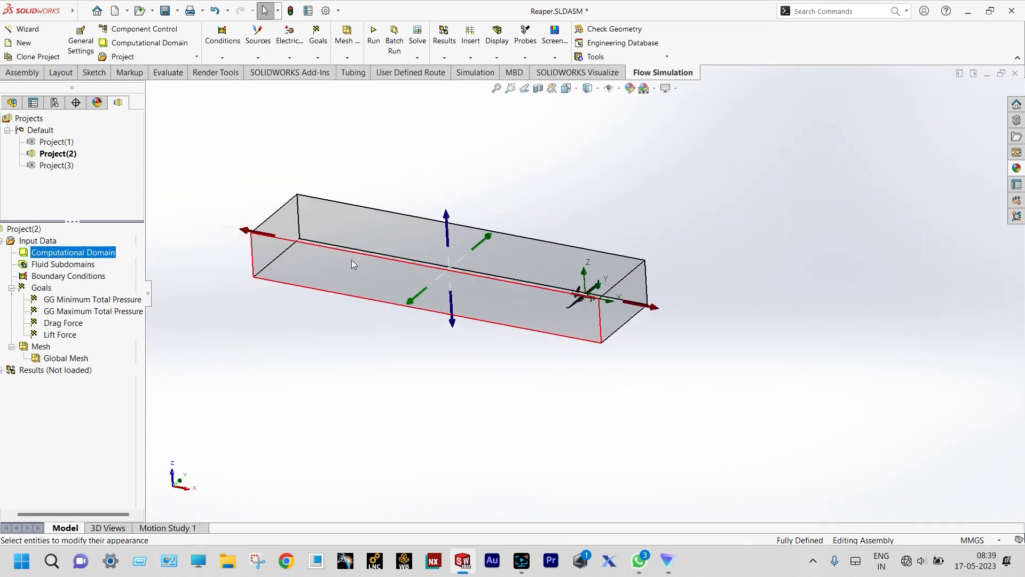
{"action": "scroll", "coordinate": [352, 260], "scroll_direction": "down", "scroll_amount": 1}
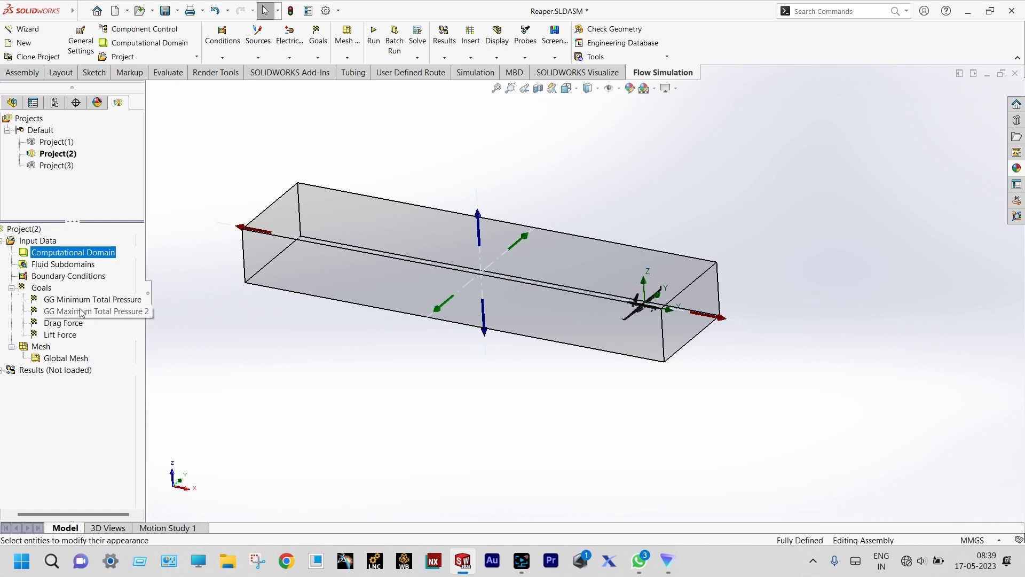
- Preview the Global Mesh at display refinement level 2, zooming to inspect it, then close it
{"action": "right_click", "coordinate": [55, 359]}
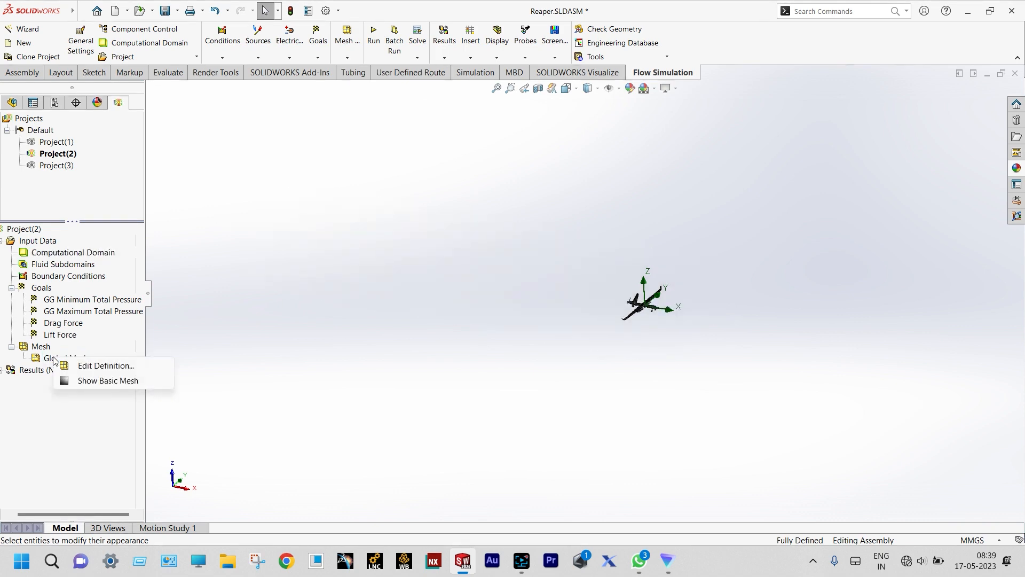
{"action": "left_click", "coordinate": [81, 366]}
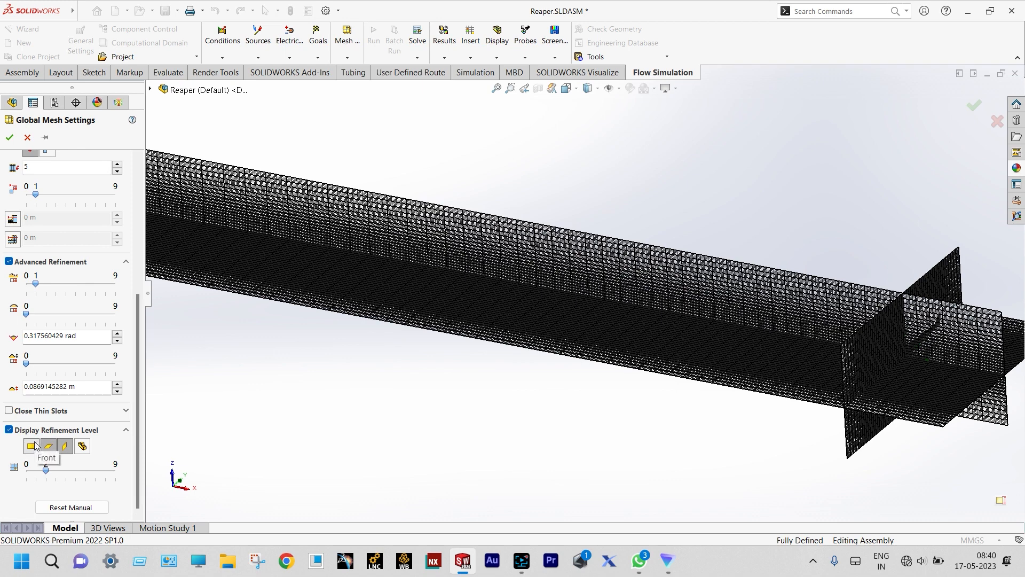
{"action": "scroll", "coordinate": [48, 472], "scroll_direction": "up", "scroll_amount": 3}
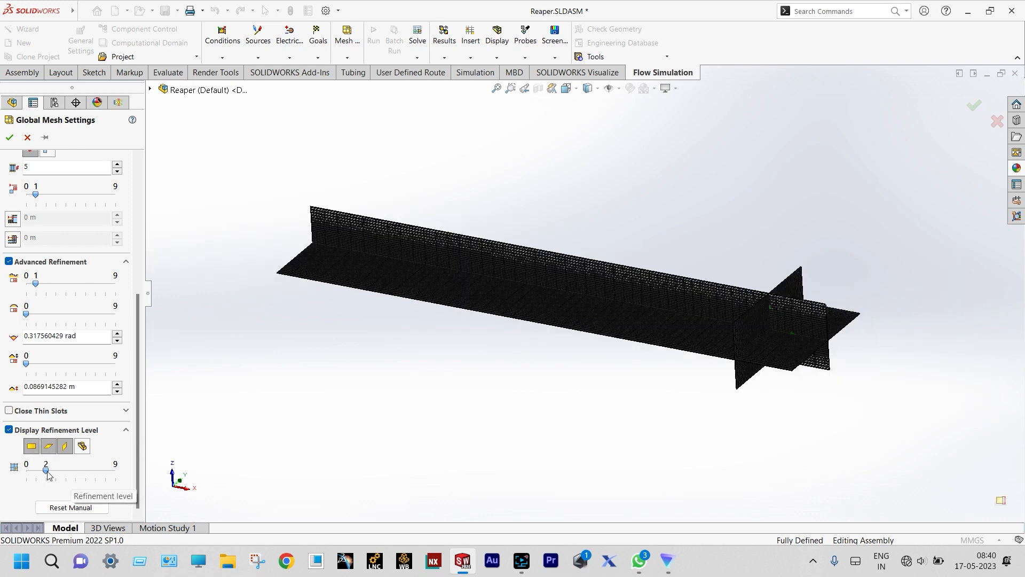
{"action": "scroll", "coordinate": [273, 419], "scroll_direction": "up", "scroll_amount": 4}
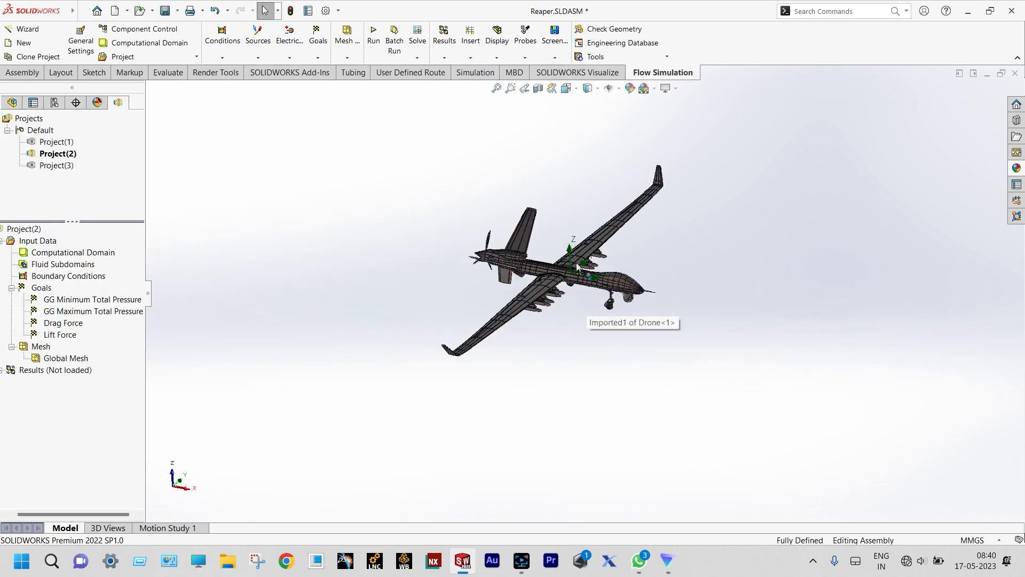
{"action": "scroll", "coordinate": [576, 261], "scroll_direction": "down", "scroll_amount": 3}
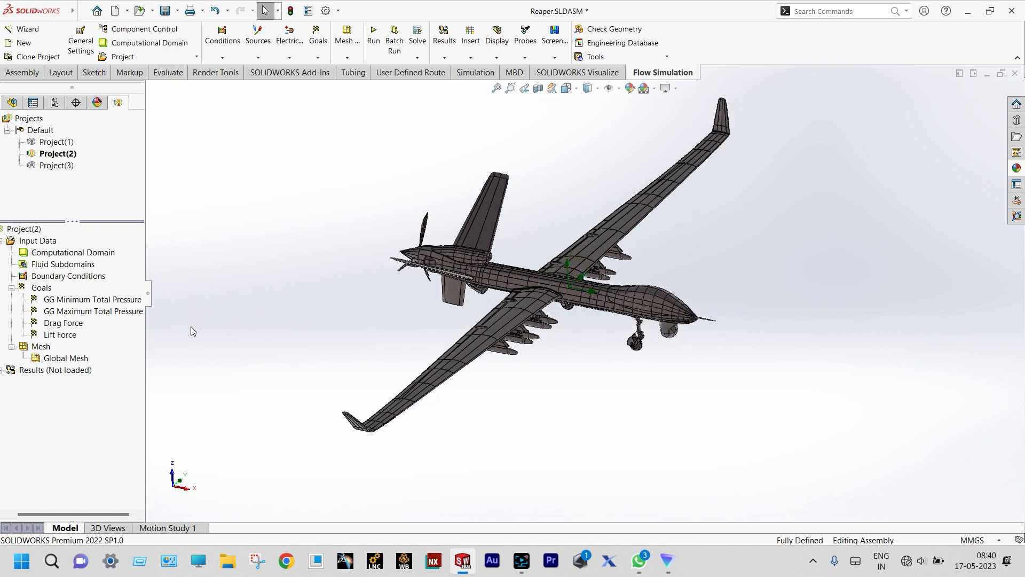
- Load the 4.fld results and expand the Results (4.fld) branch
{"action": "right_click", "coordinate": [74, 375]}
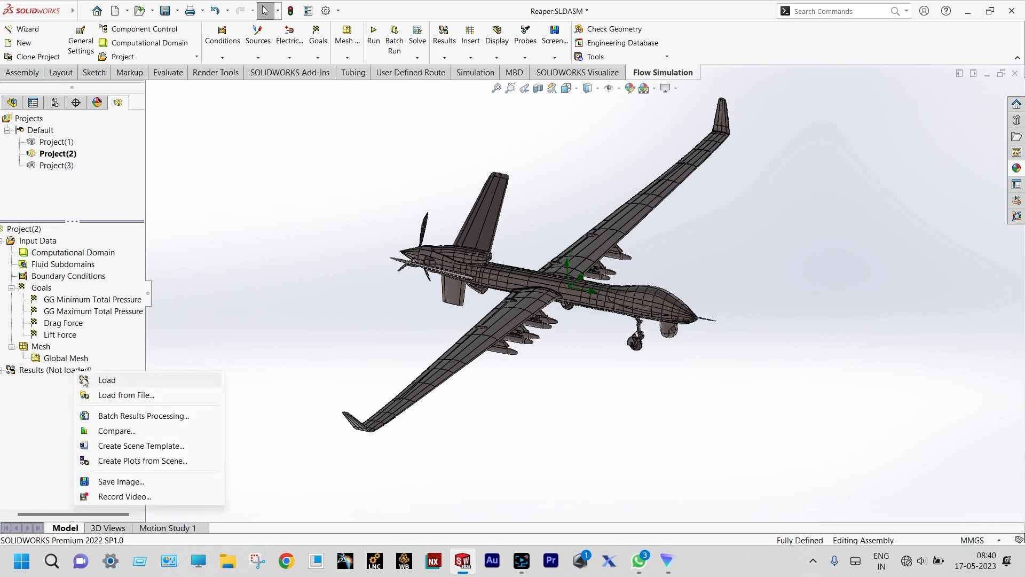
{"action": "left_click", "coordinate": [87, 381]}
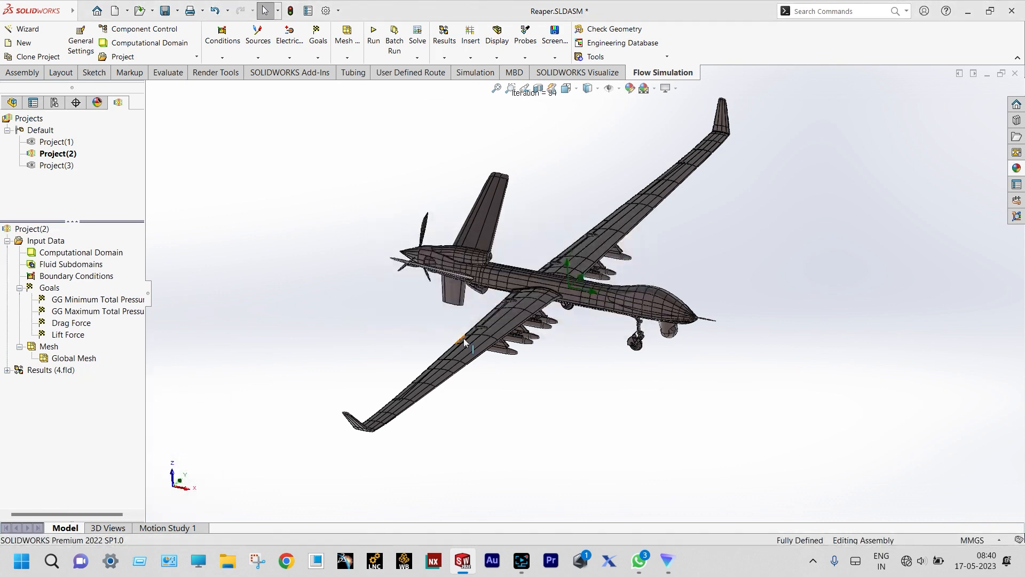
{"action": "scroll", "coordinate": [589, 290], "scroll_direction": "down", "scroll_amount": 3}
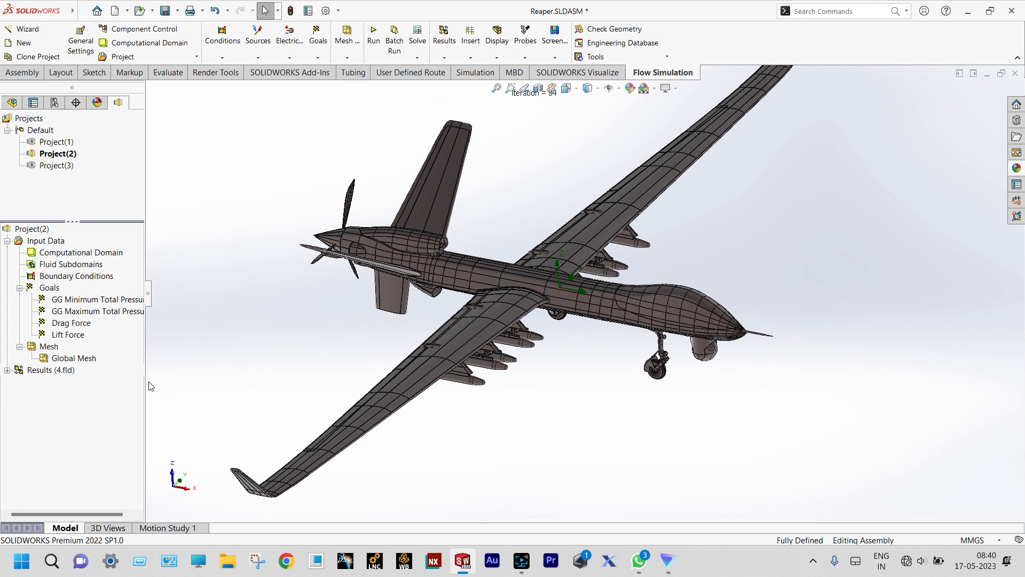
{"action": "left_click", "coordinate": [7, 371]}
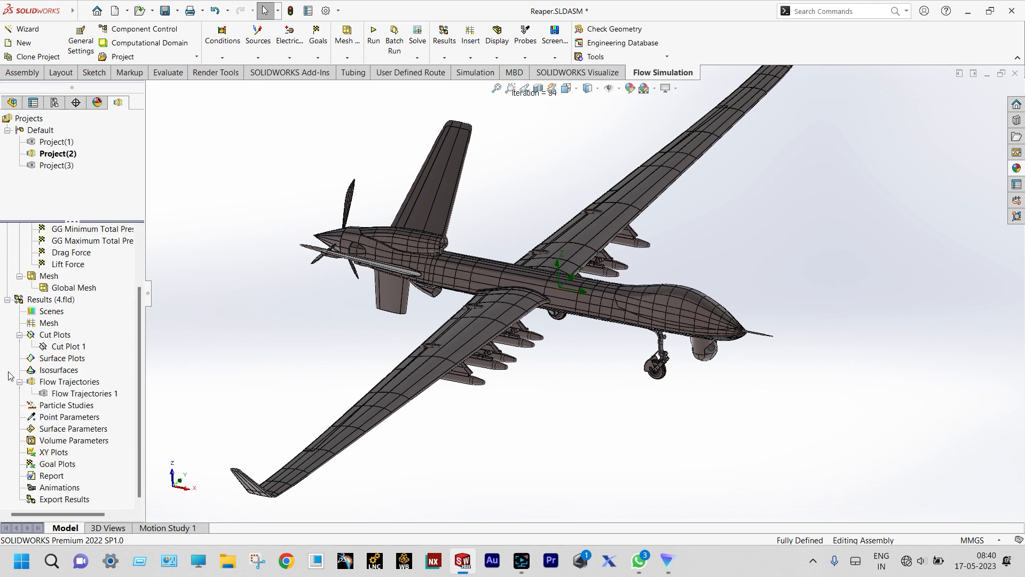
- Open Edit Definition for Cut Plot 1
{"action": "right_click", "coordinate": [67, 346]}
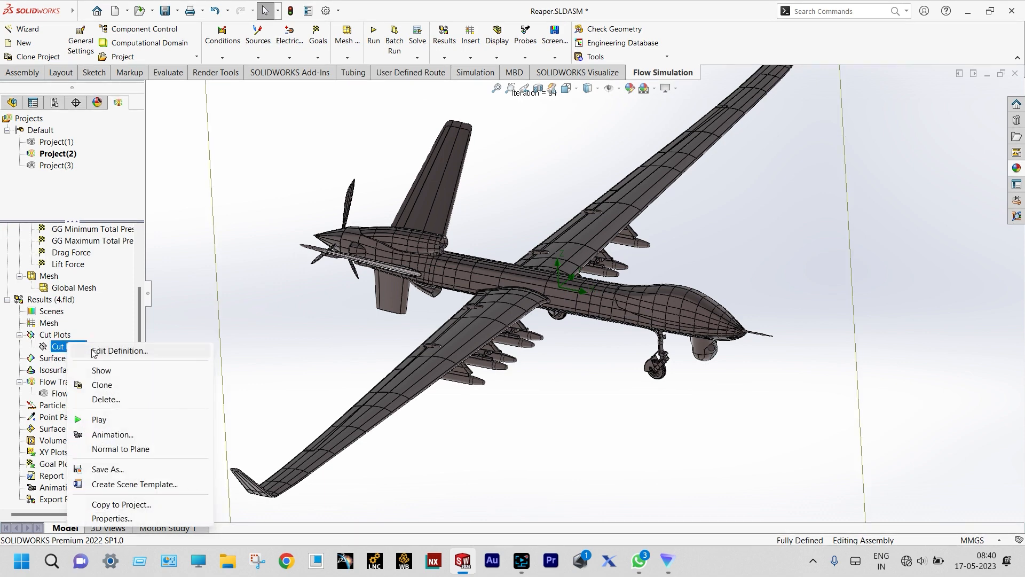
{"action": "left_click", "coordinate": [93, 351]}
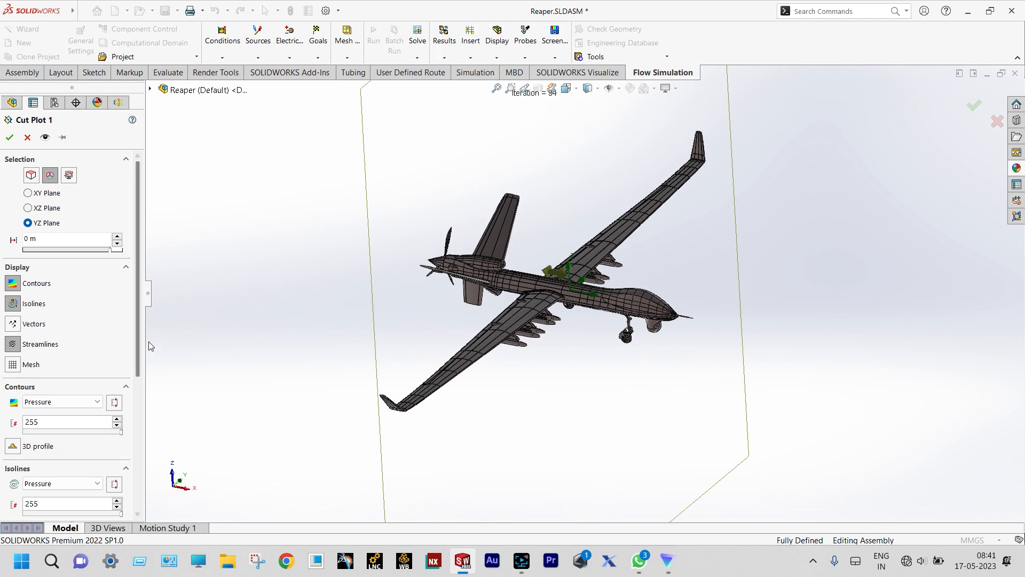
- Apply Cut Plot 1 as velocity contours with isolines (0–147.373 m/s), adjust the view, and play it
{"action": "left_click", "coordinate": [10, 137]}
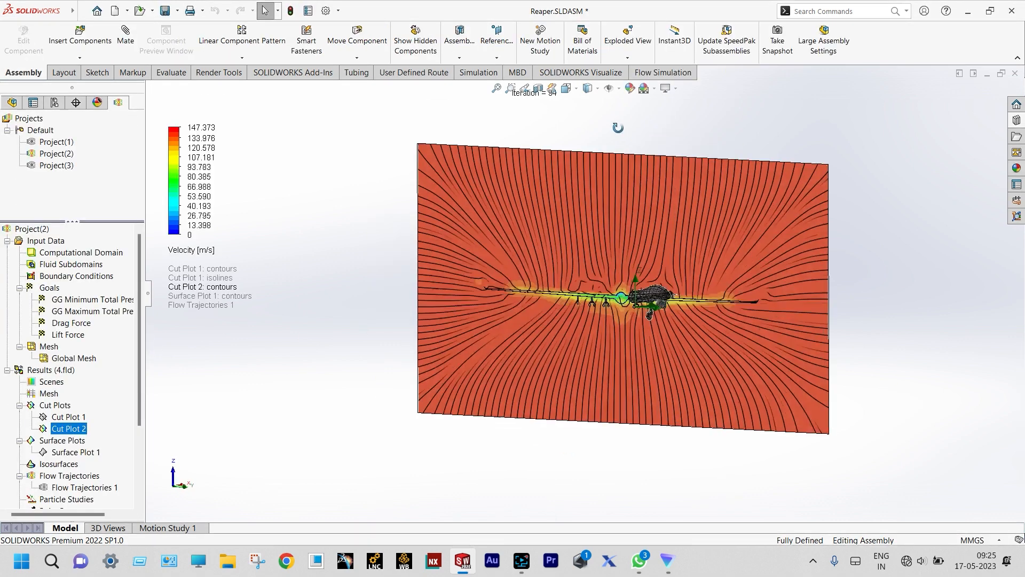
{"action": "scroll", "coordinate": [709, 397], "scroll_direction": "down", "scroll_amount": 5}
{"action": "scroll", "coordinate": [709, 398], "scroll_direction": "down", "scroll_amount": 3}
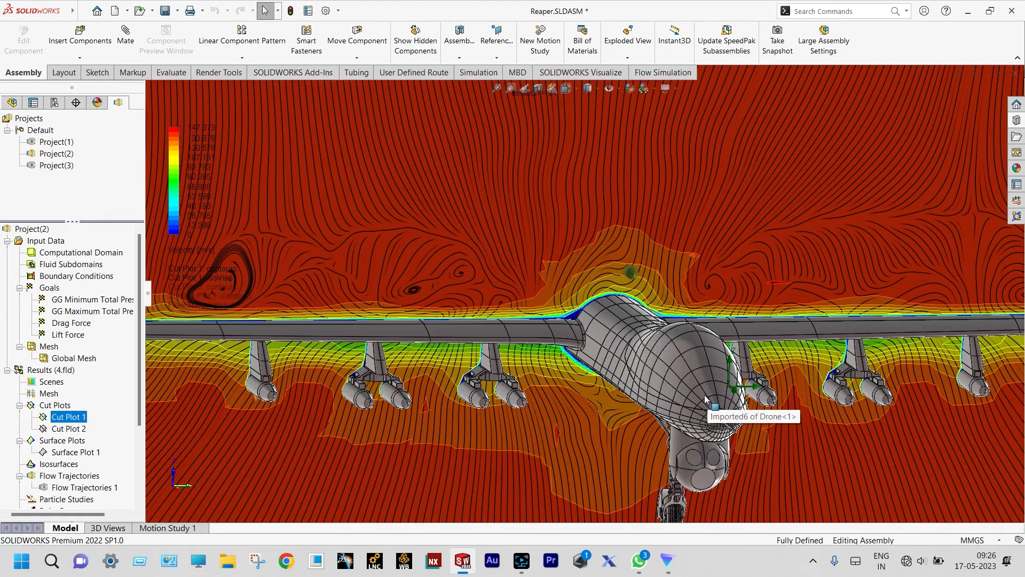
{"action": "scroll", "coordinate": [705, 398], "scroll_direction": "up", "scroll_amount": 4}
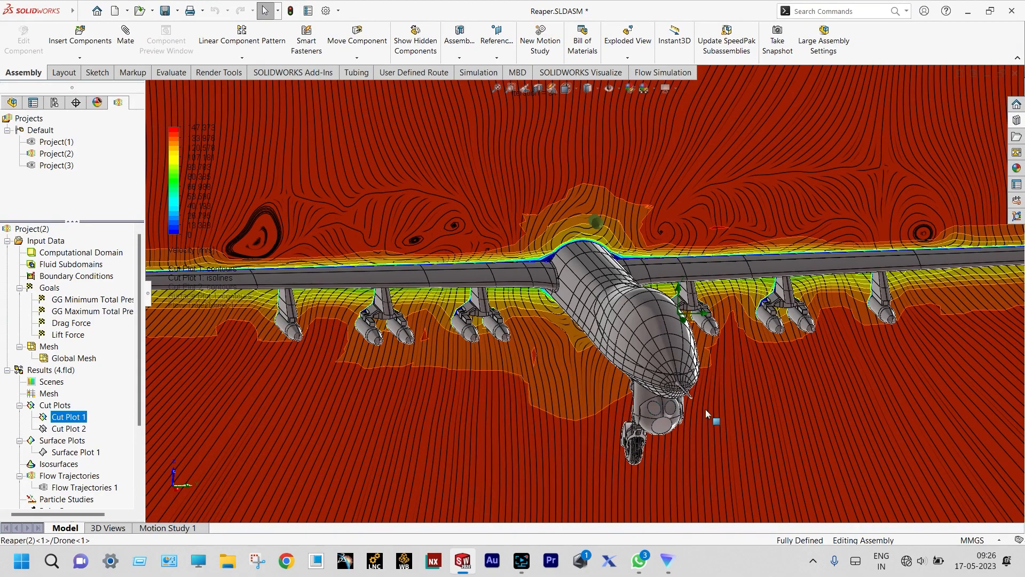
{"action": "scroll", "coordinate": [706, 409], "scroll_direction": "up", "scroll_amount": 3}
{"action": "scroll", "coordinate": [703, 410], "scroll_direction": "up", "scroll_amount": 1}
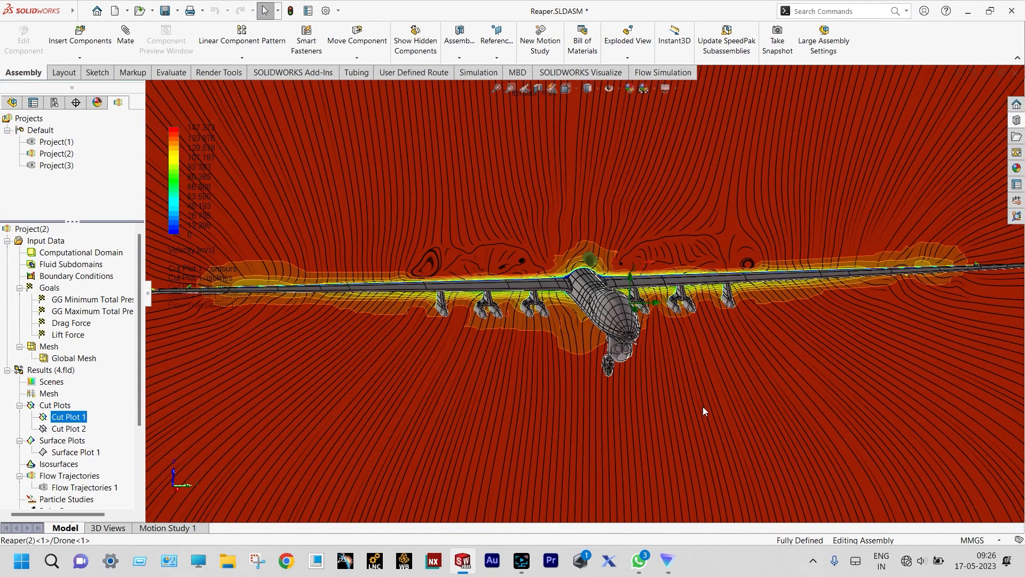
{"action": "middle_click_drag", "start_coordinate": [703, 407], "coordinate": [696, 418]}
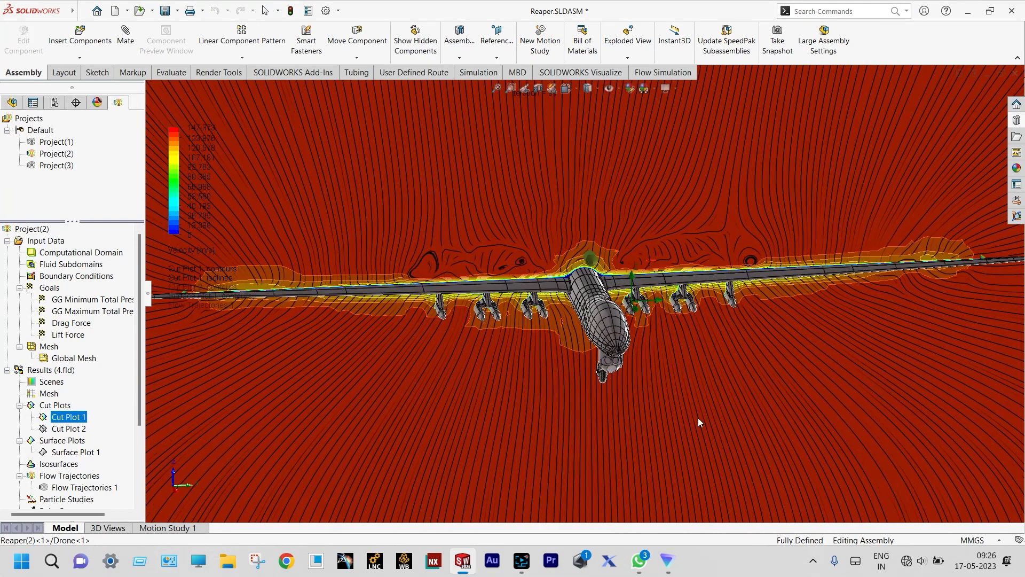
{"action": "right_click", "coordinate": [81, 417]}
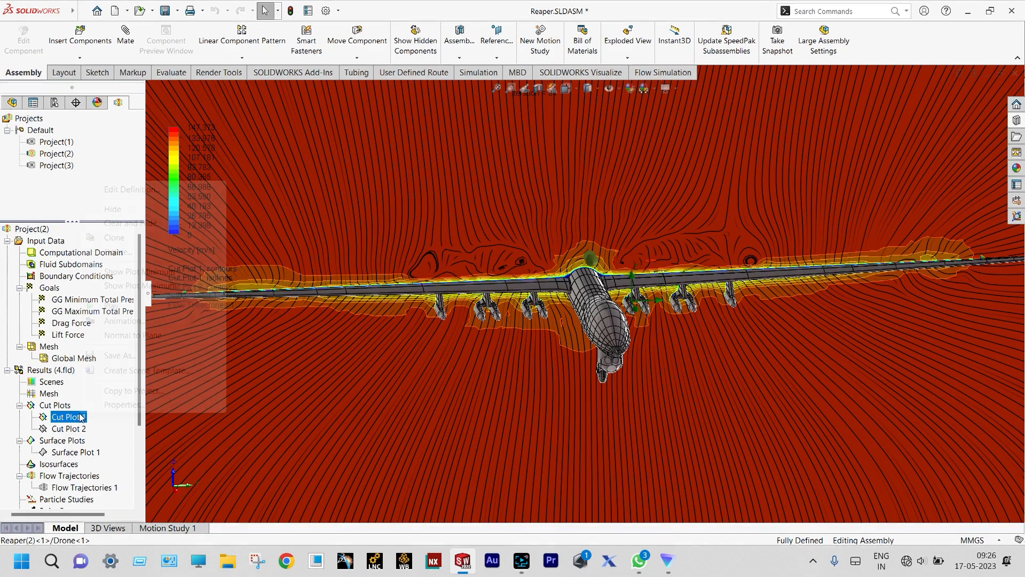
{"action": "left_click", "coordinate": [100, 308]}
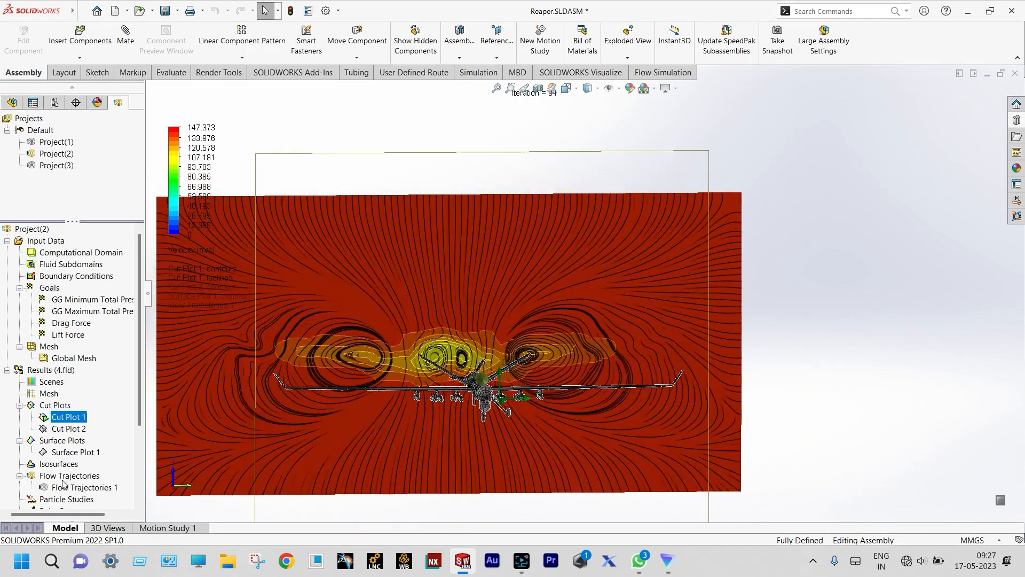
- Zoom in on the animated Cut Plot 1 to reveal the wingtip vortices beside the drone
{"action": "scroll", "coordinate": [62, 480], "scroll_direction": "down", "scroll_amount": 1}
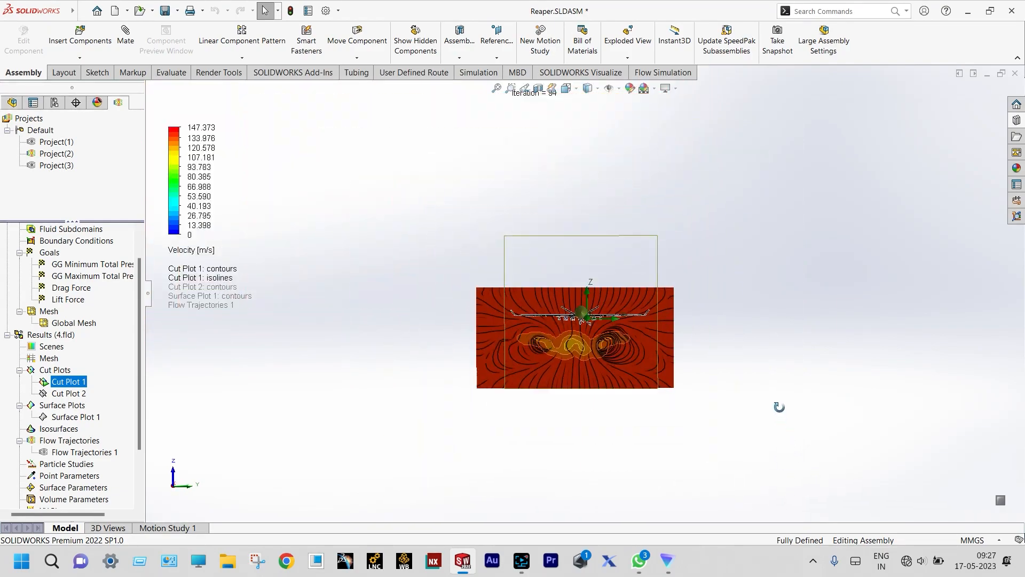
{"action": "scroll", "coordinate": [614, 333], "scroll_direction": "down", "scroll_amount": 2}
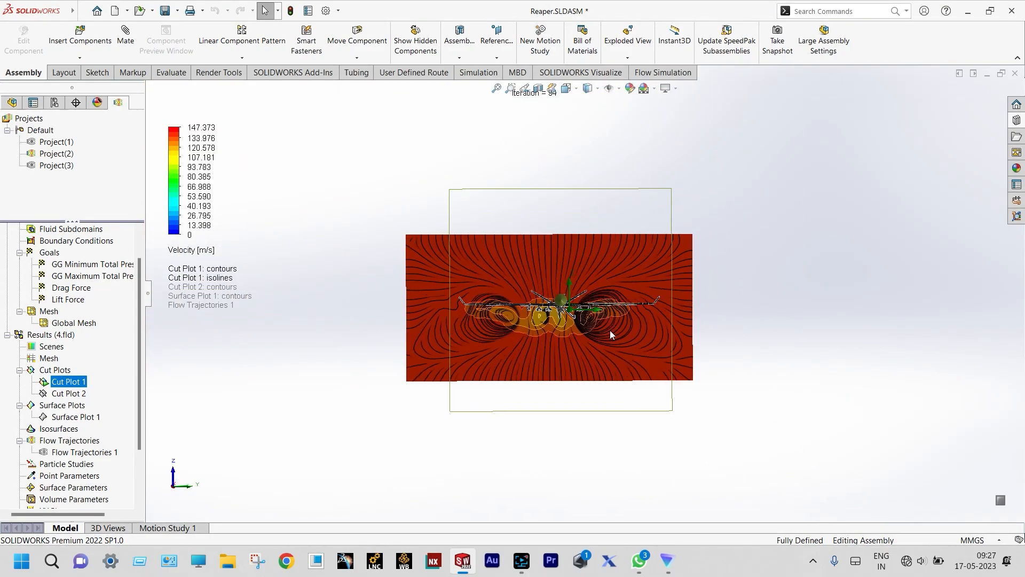
{"action": "scroll", "coordinate": [528, 319], "scroll_direction": "down", "scroll_amount": 4}
{"action": "scroll", "coordinate": [716, 258], "scroll_direction": "down", "scroll_amount": 1}
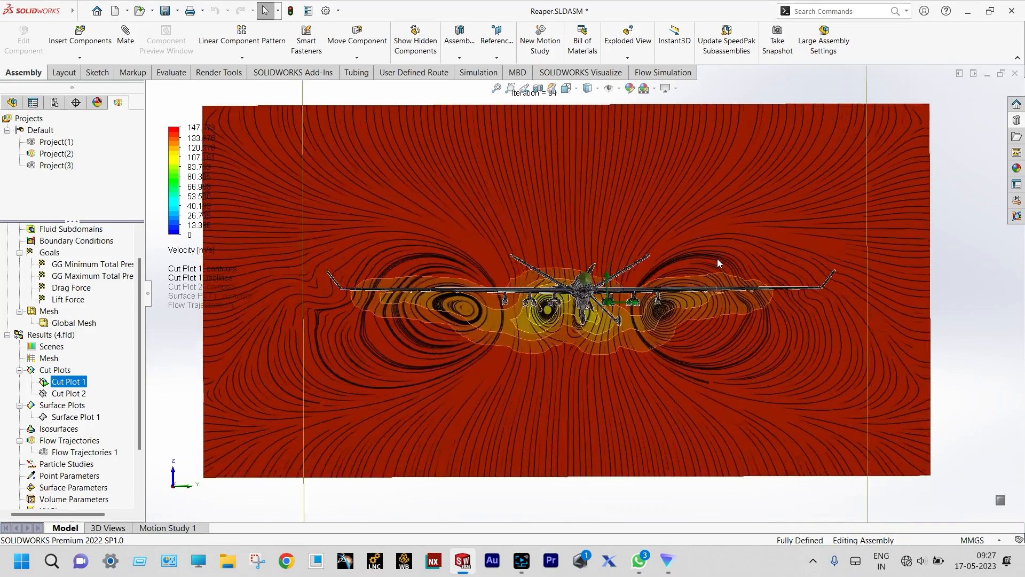
{"action": "scroll", "coordinate": [717, 258], "scroll_direction": "down", "scroll_amount": 1}
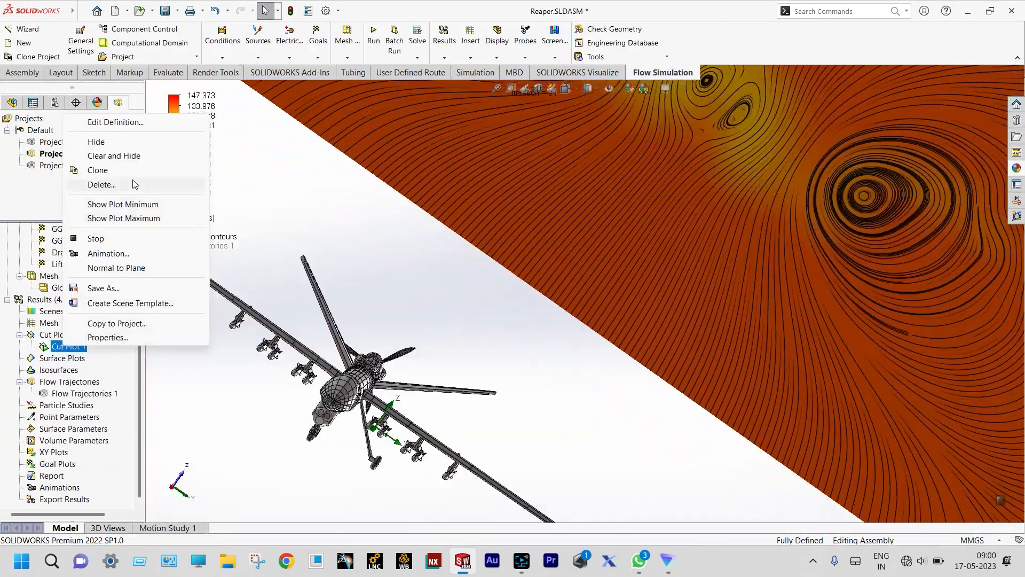
- Clear Cut Plot 1 and switch its contour parameter from Velocity to Pressure
{"action": "left_click", "coordinate": [137, 156]}
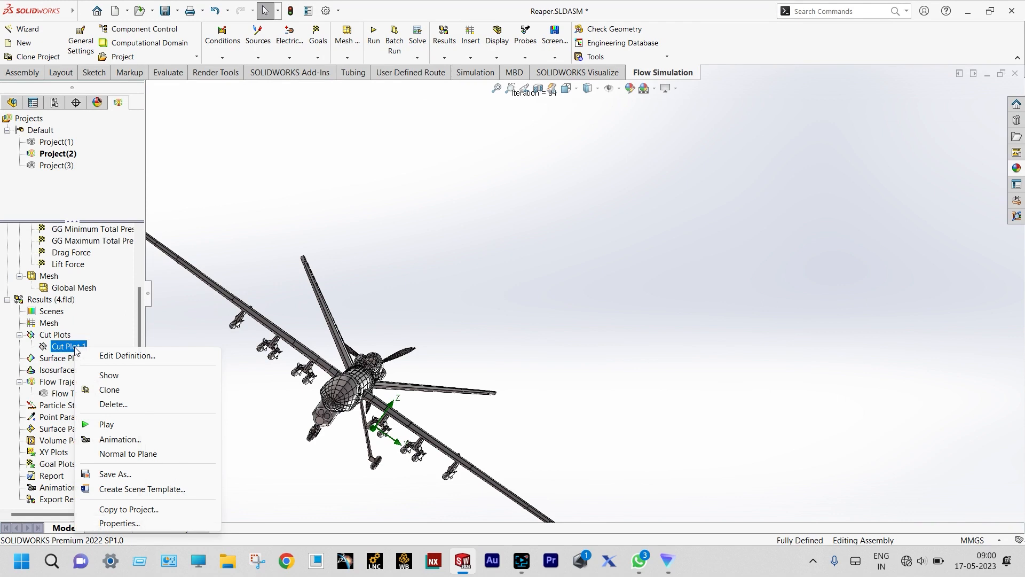
{"action": "left_click", "coordinate": [97, 356]}
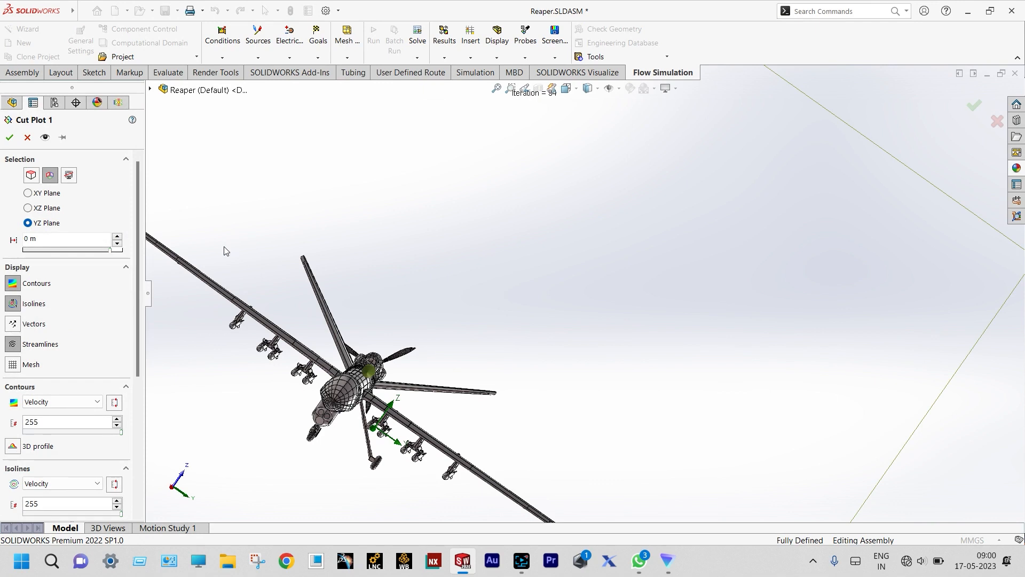
{"action": "left_click", "coordinate": [99, 402]}
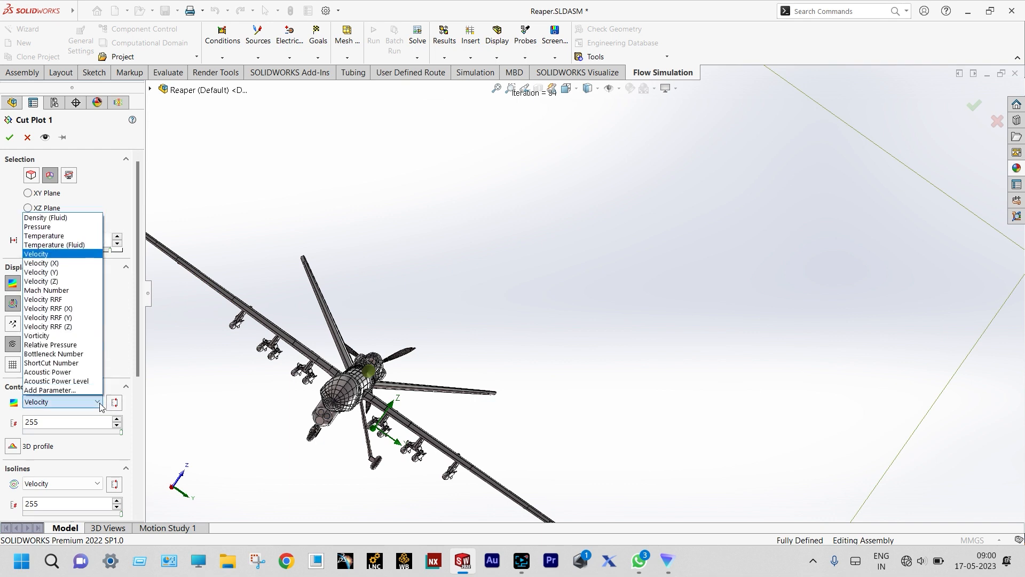
{"action": "left_click", "coordinate": [71, 227]}
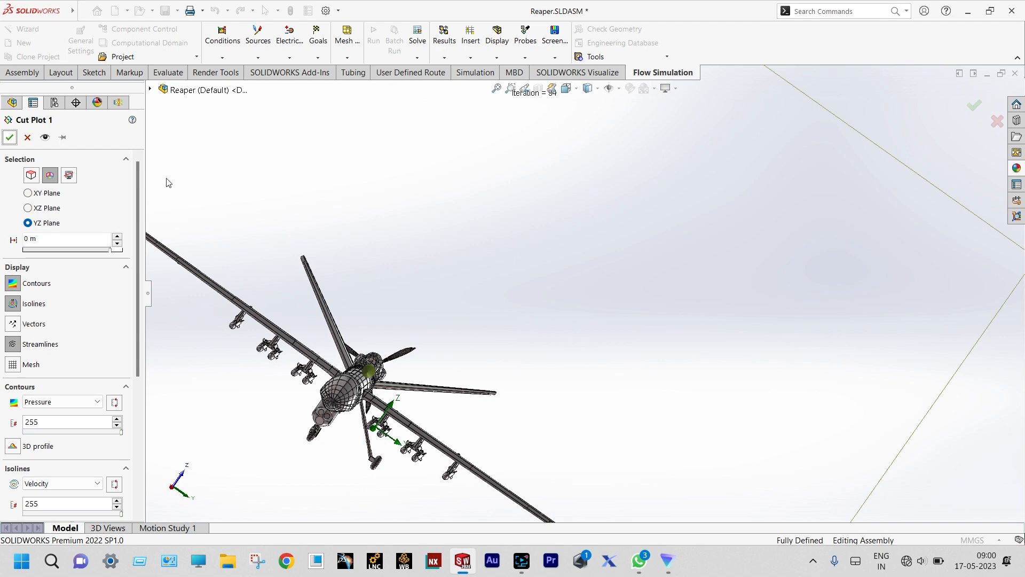
{"action": "scroll", "coordinate": [366, 215], "scroll_direction": "up", "scroll_amount": 2}
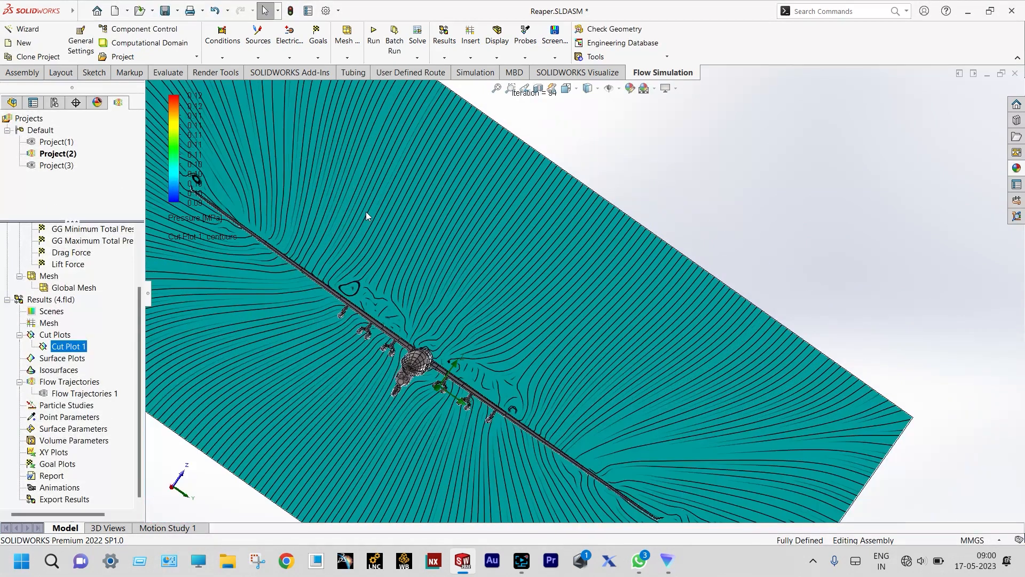
- Run the Cut Plot 1 animation to watch the field sweep around the drone
{"action": "scroll", "coordinate": [258, 207], "scroll_direction": "down", "scroll_amount": 3}
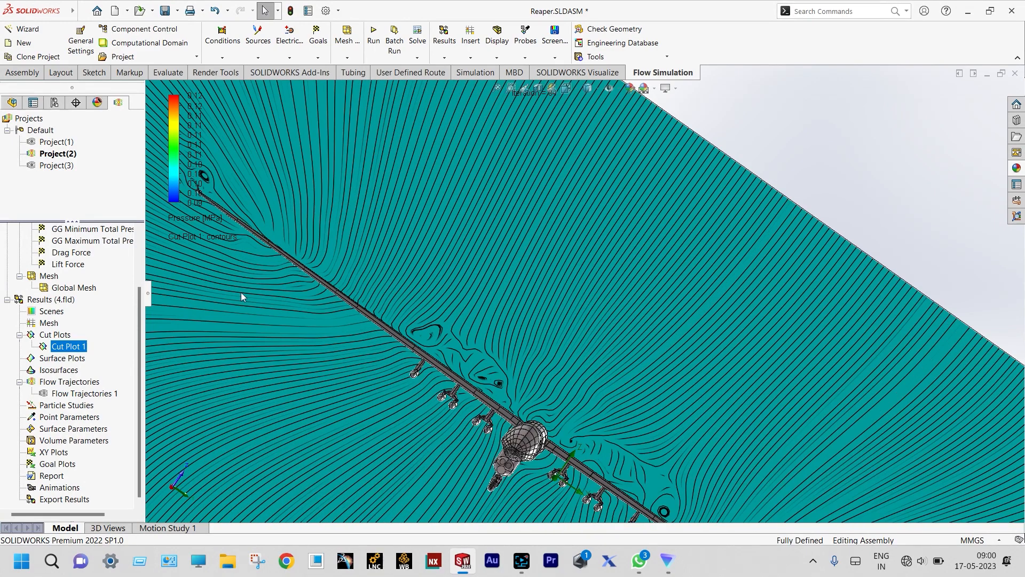
{"action": "right_click", "coordinate": [68, 349]}
{"action": "left_click", "coordinate": [96, 241]}
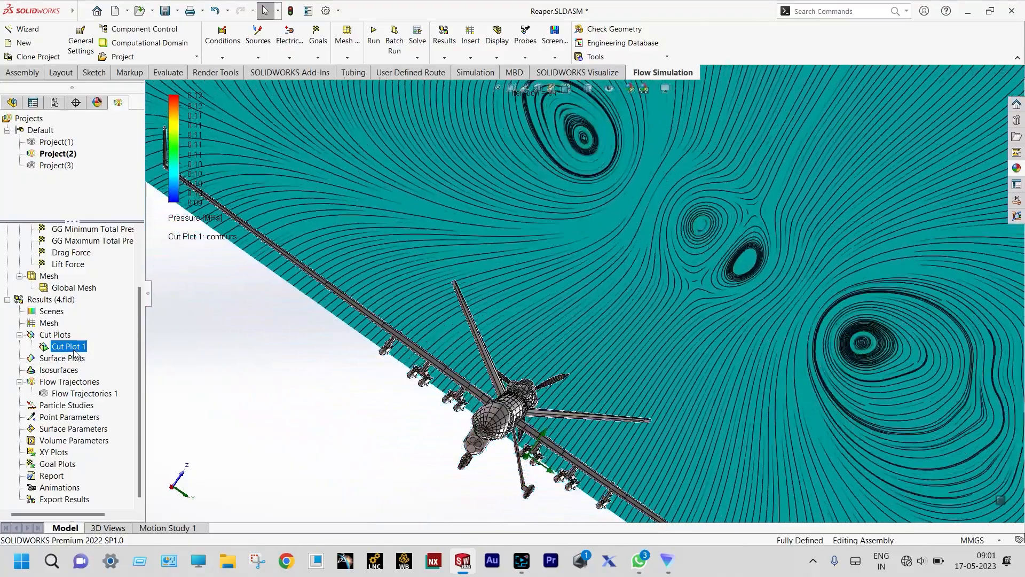
{"action": "right_click", "coordinate": [74, 350]}
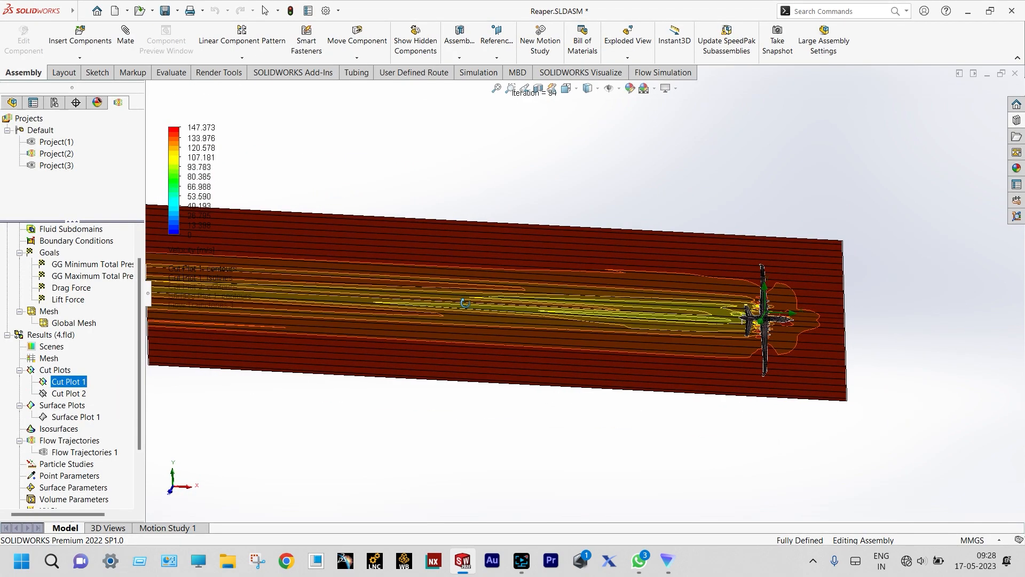
- Zoom and tilt the view, then play Cut Plot 1's velocity animation through the drone's wake
{"action": "scroll", "coordinate": [264, 288], "scroll_direction": "up", "scroll_amount": 2}
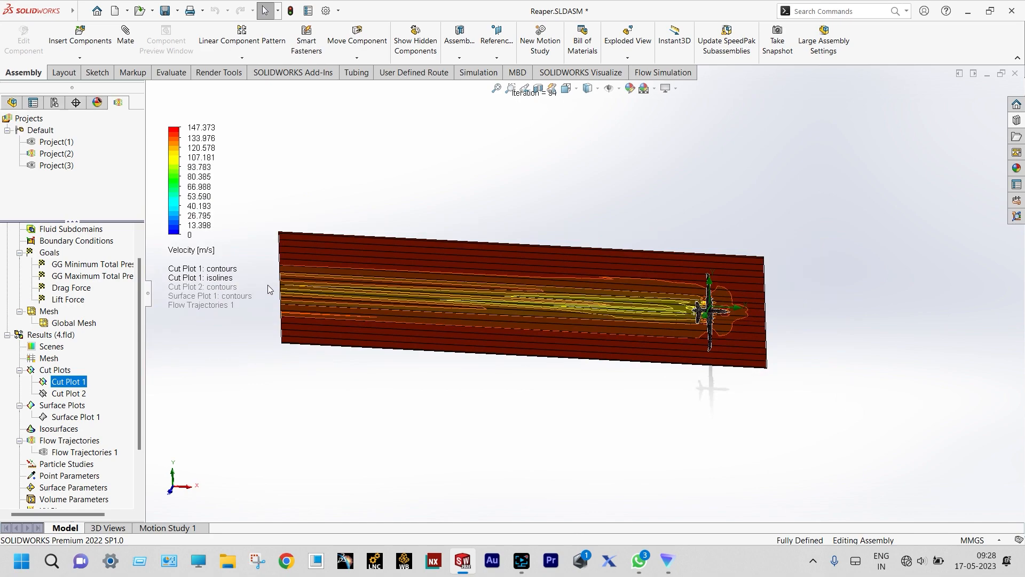
{"action": "scroll", "coordinate": [268, 284], "scroll_direction": "down", "scroll_amount": 1}
{"action": "scroll", "coordinate": [499, 247], "scroll_direction": "down", "scroll_amount": 1}
{"action": "middle_click_drag", "start_coordinate": [632, 247], "coordinate": [657, 176]}
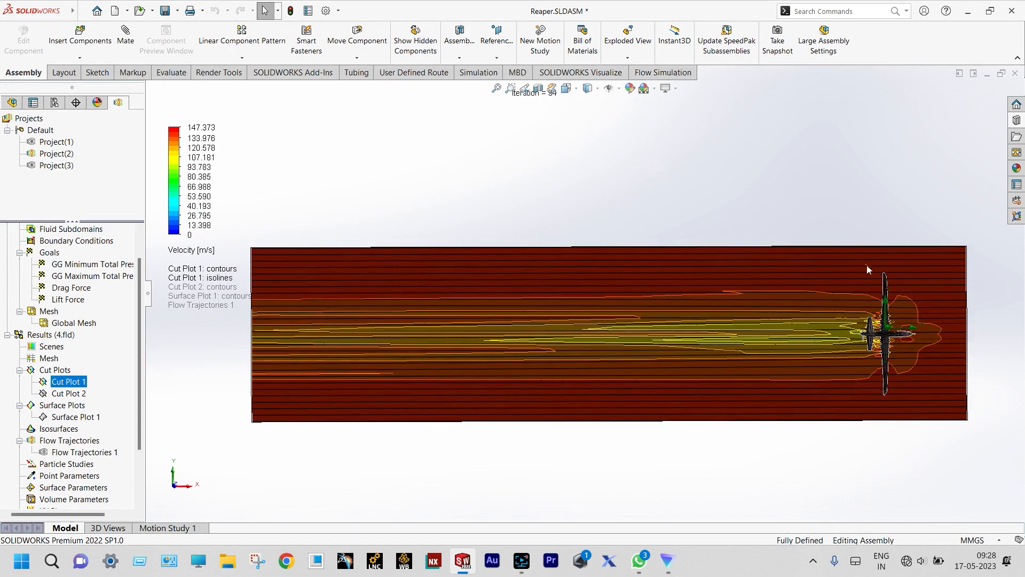
{"action": "scroll", "coordinate": [872, 273], "scroll_direction": "down", "scroll_amount": 1}
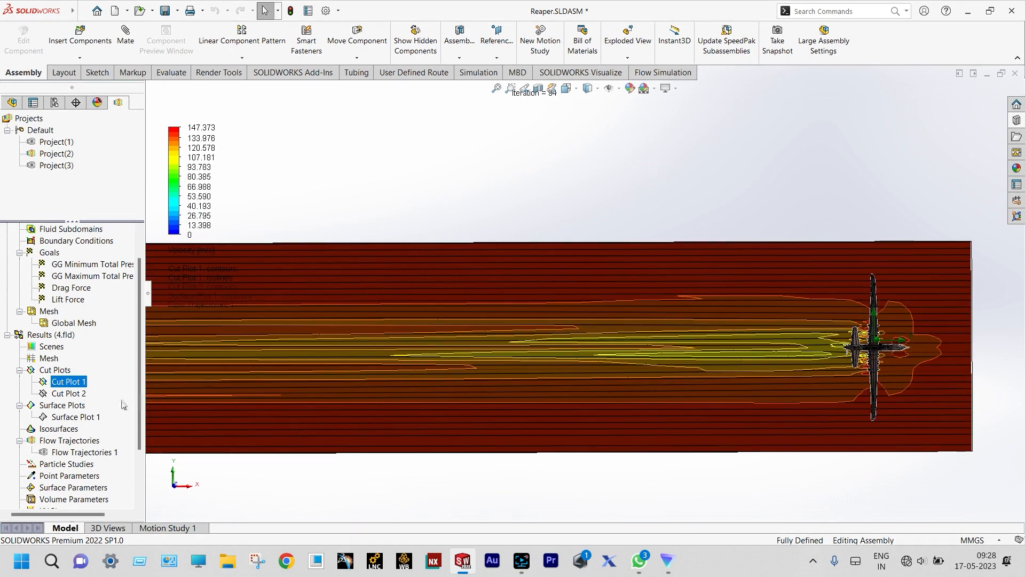
{"action": "right_click", "coordinate": [74, 382]}
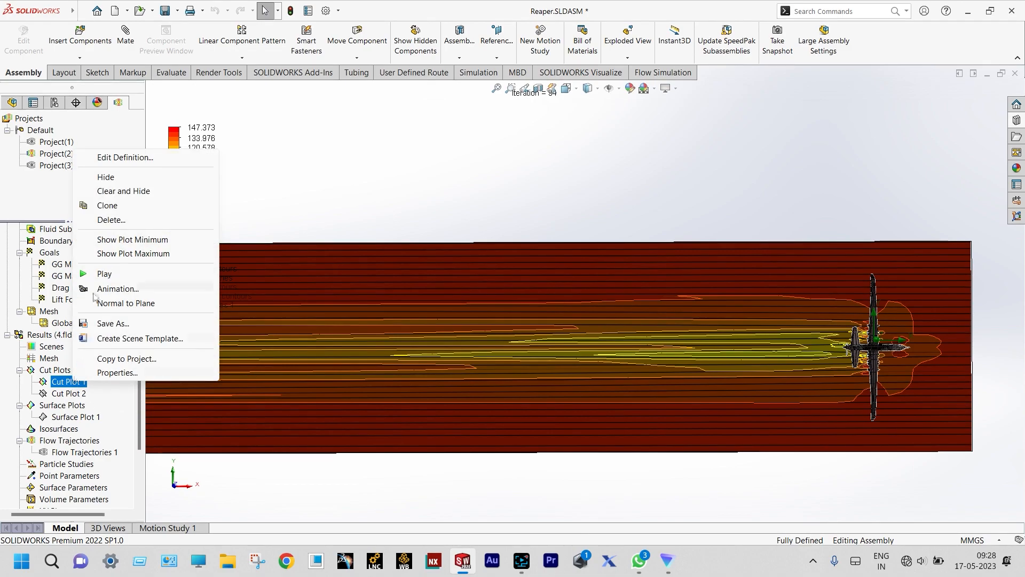
{"action": "left_click", "coordinate": [94, 275]}
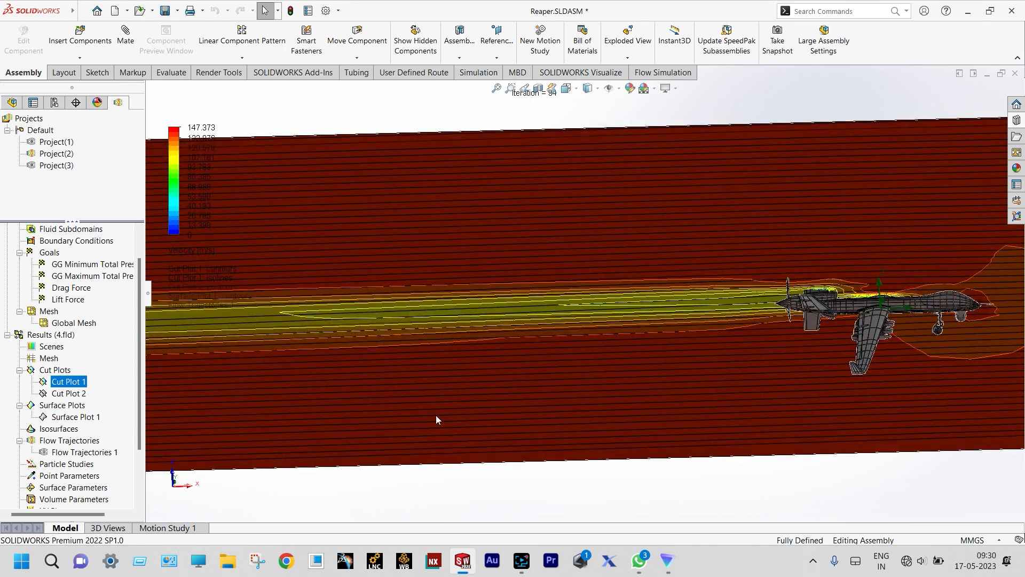
- Play Cut Plot 1's velocity animation again over the drone
{"action": "right_click", "coordinate": [78, 387]}
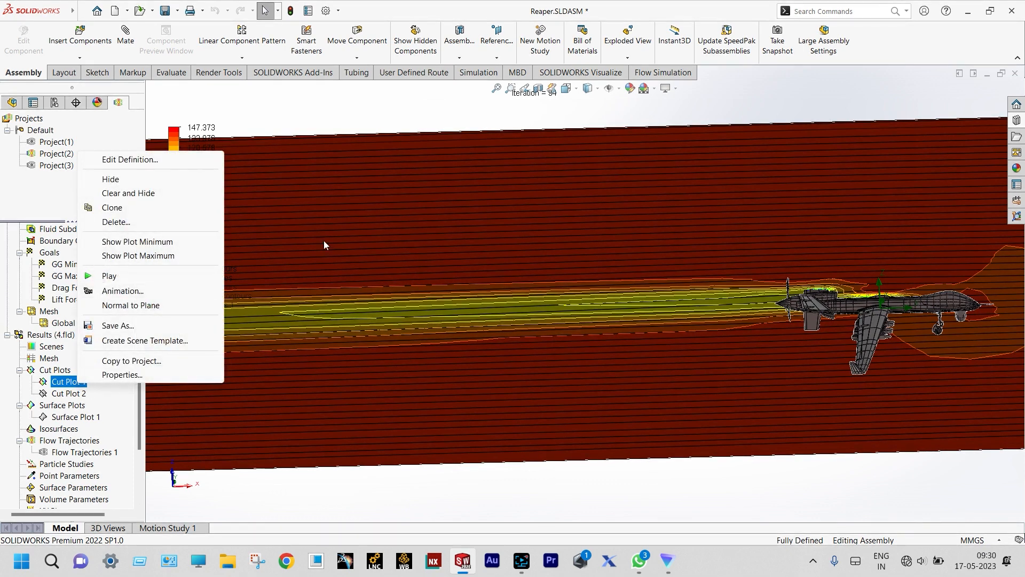
{"action": "left_click", "coordinate": [97, 282]}
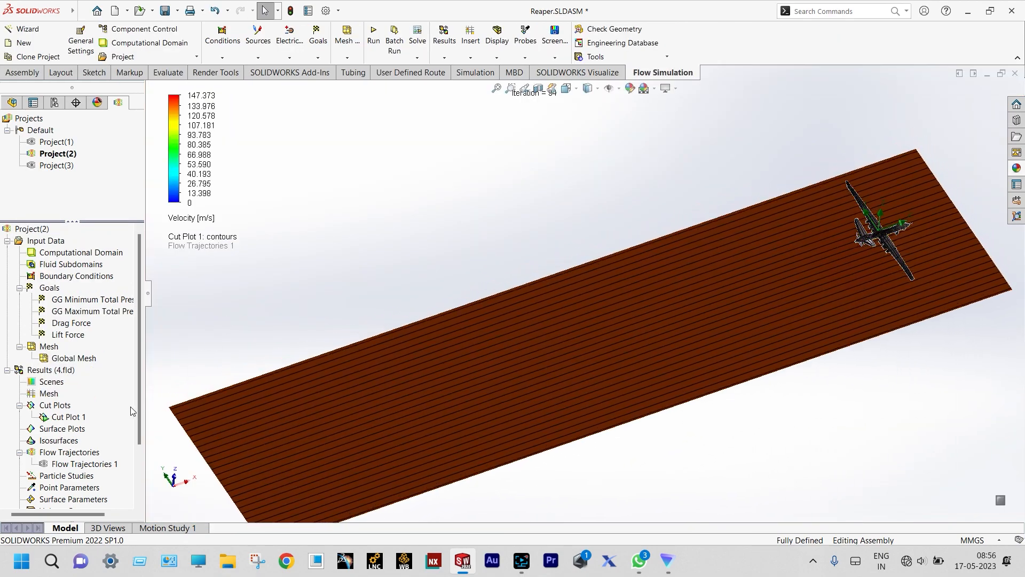
- Clear and hide Cut Plot 1, then edit its definition to use the XZ Plane at 0 m
{"action": "right_click", "coordinate": [73, 418]}
{"action": "left_click", "coordinate": [124, 225]}
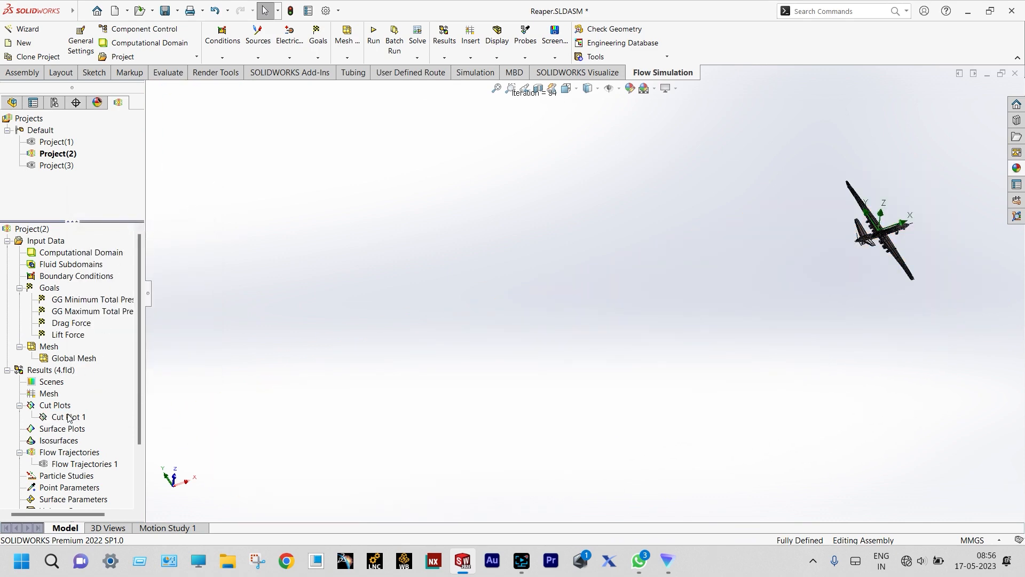
{"action": "right_click", "coordinate": [69, 418]}
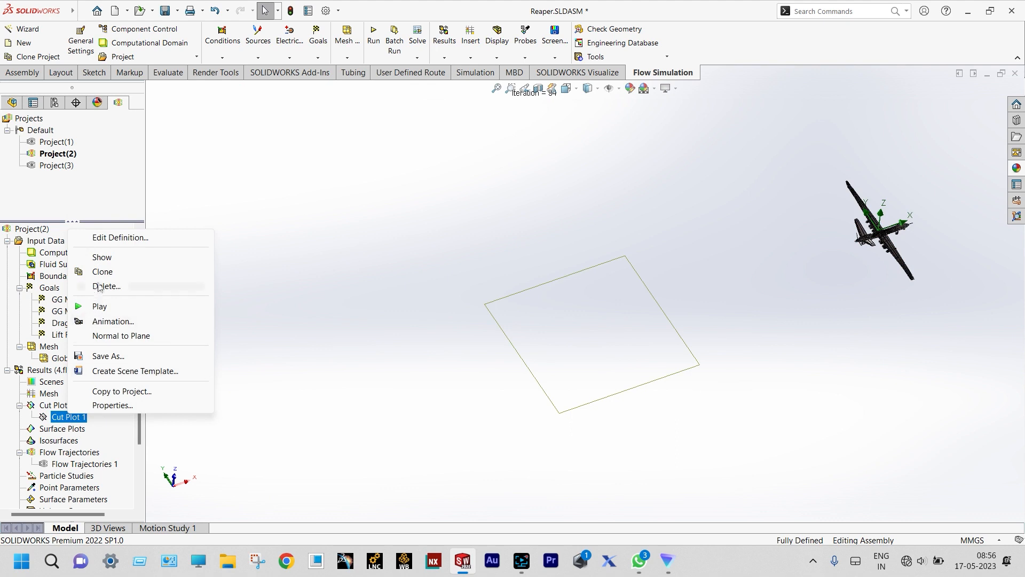
{"action": "left_click", "coordinate": [126, 239]}
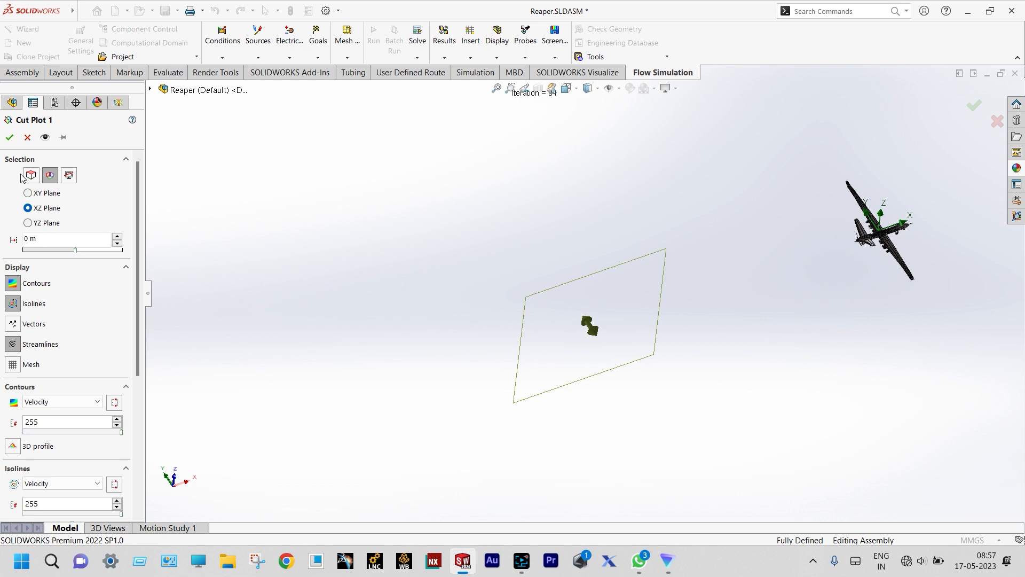
- Apply the XZ-plane velocity cut plot and orbit to see the wake behind the drone
{"action": "left_click", "coordinate": [9, 139]}
{"action": "middle_click_drag", "start_coordinate": [585, 328], "coordinate": [529, 308]}
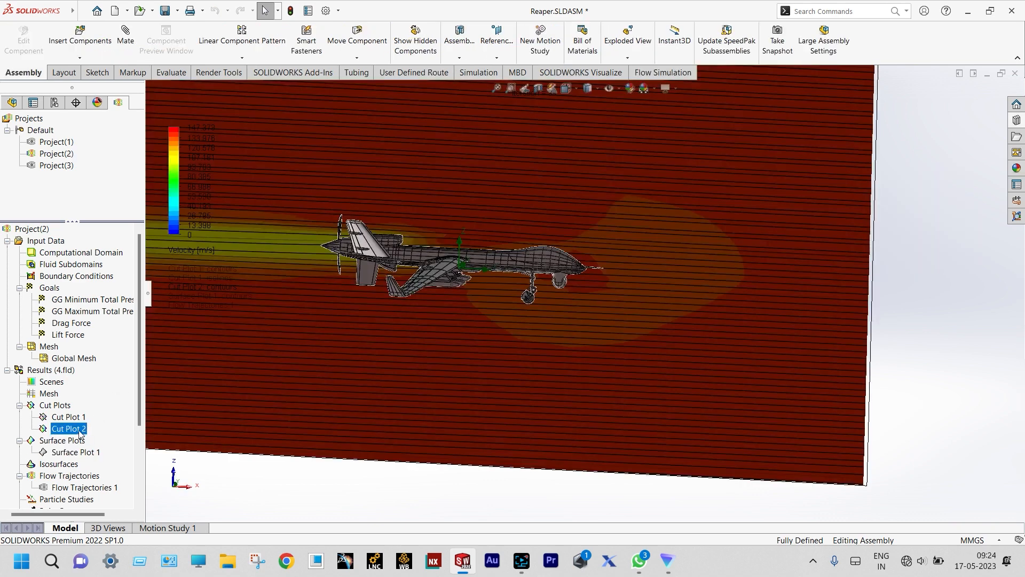
- Play Cut Plot 2's animation and zoom in on the velocity plane beside the drone
{"action": "right_click", "coordinate": [79, 430]}
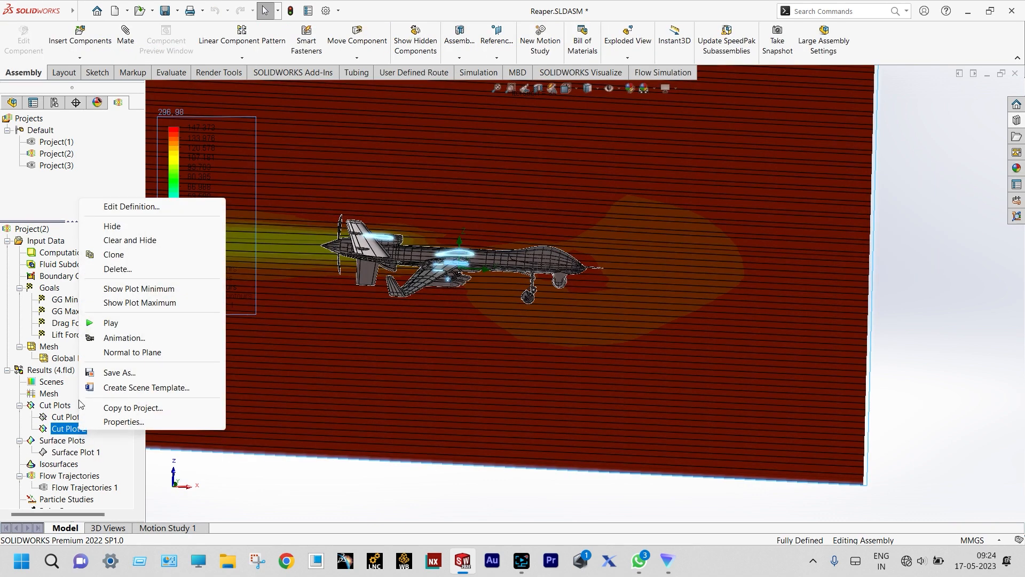
{"action": "left_click", "coordinate": [88, 324]}
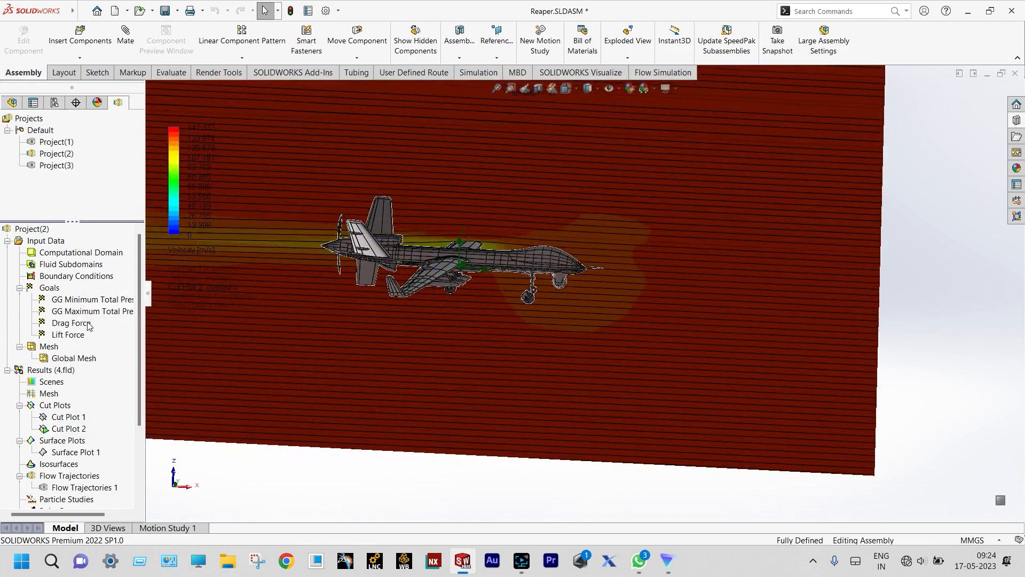
{"action": "scroll", "coordinate": [201, 234], "scroll_direction": "down", "scroll_amount": 2}
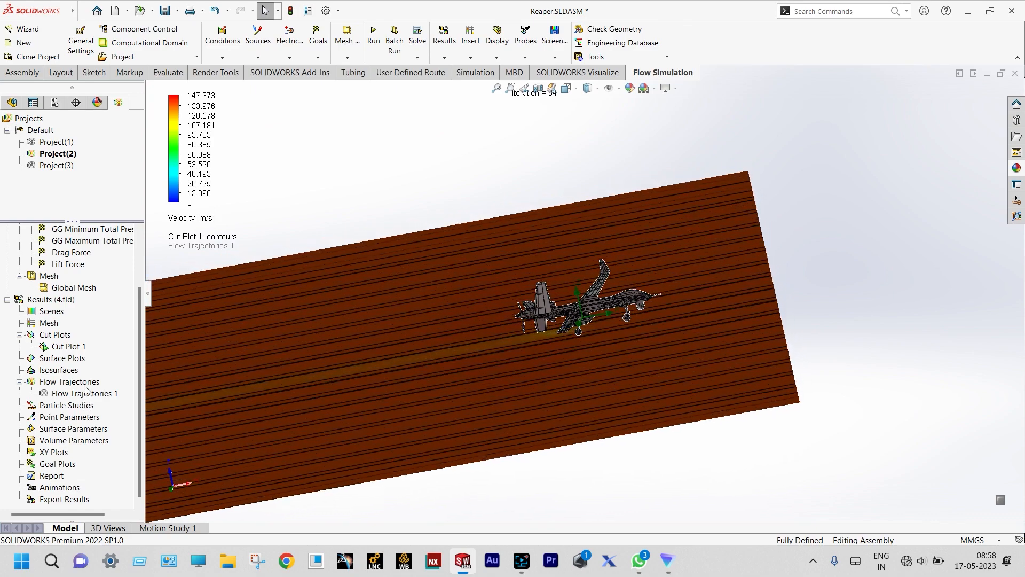
- Insert Surface Plot 1 using all faces with Pressure contours, scaled 0.09–0.12 MPa
{"action": "left_click", "coordinate": [82, 346]}
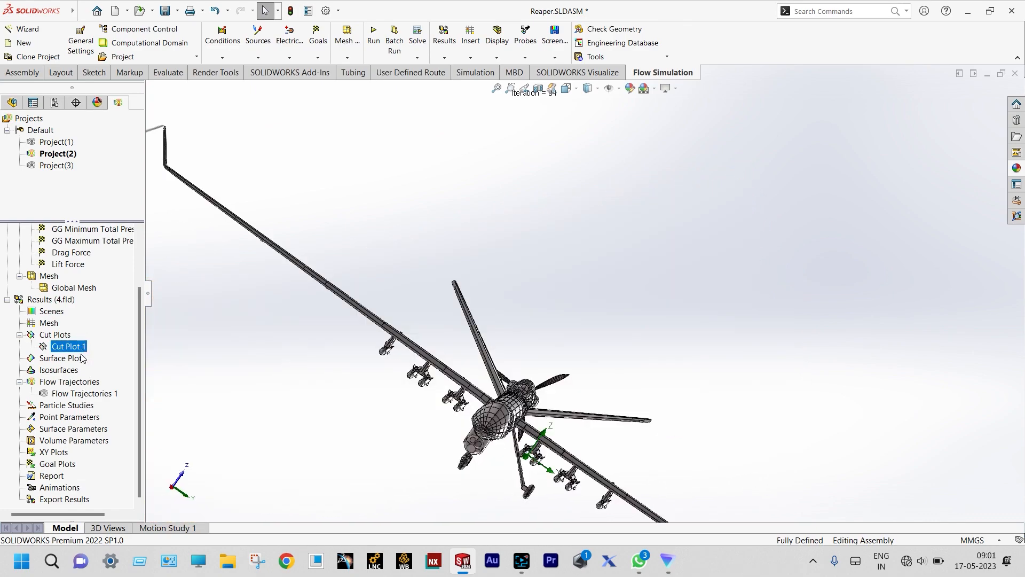
{"action": "right_click", "coordinate": [79, 361]}
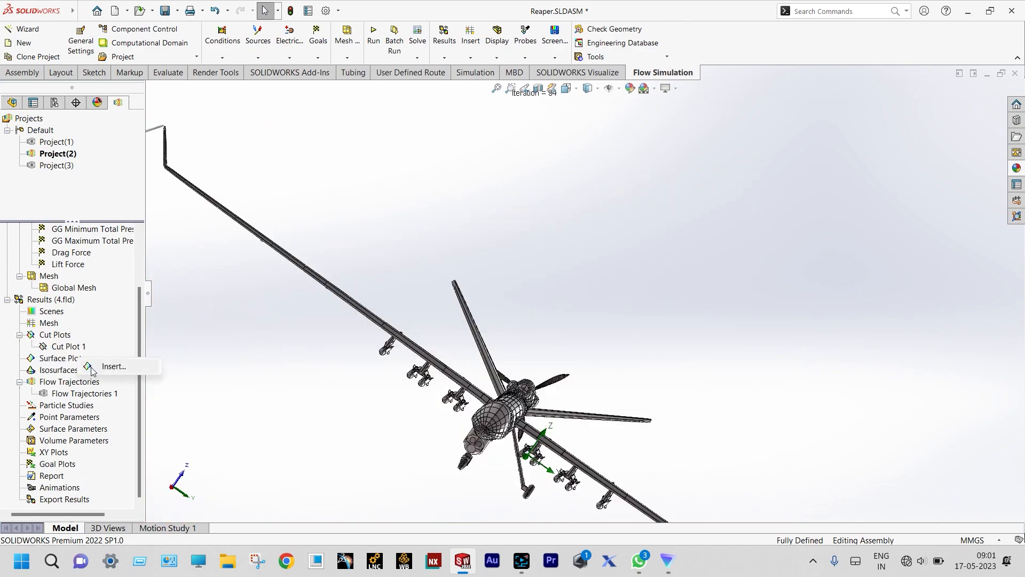
{"action": "left_click", "coordinate": [109, 367]}
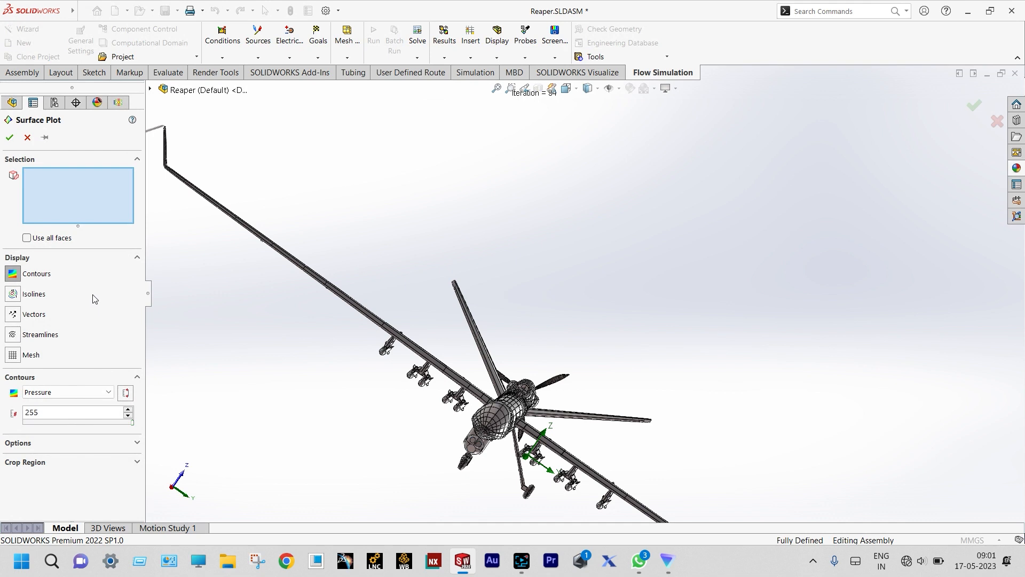
{"action": "left_click", "coordinate": [26, 238]}
{"action": "scroll", "coordinate": [450, 236], "scroll_direction": "up", "scroll_amount": 3}
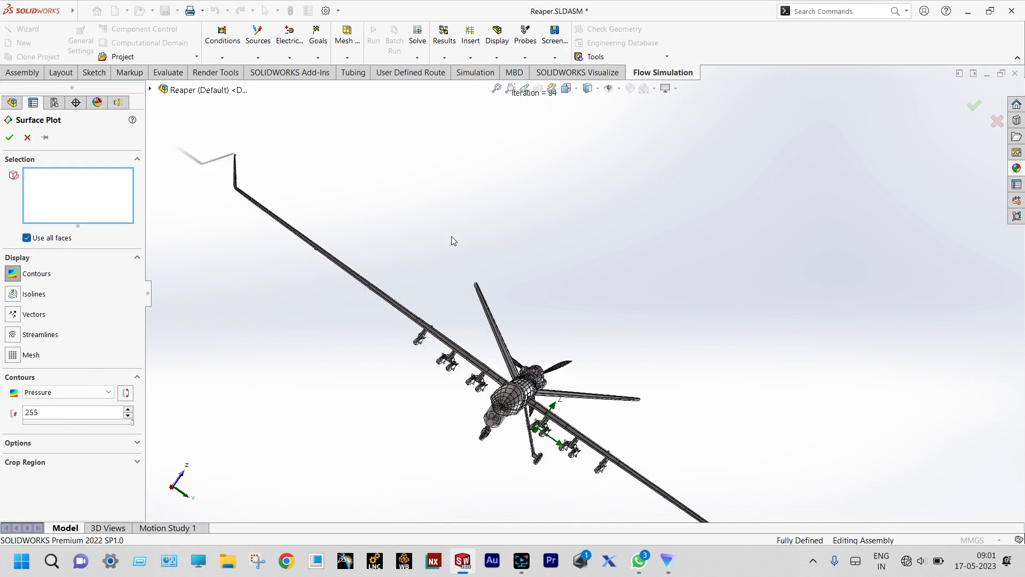
{"action": "left_click", "coordinate": [10, 138]}
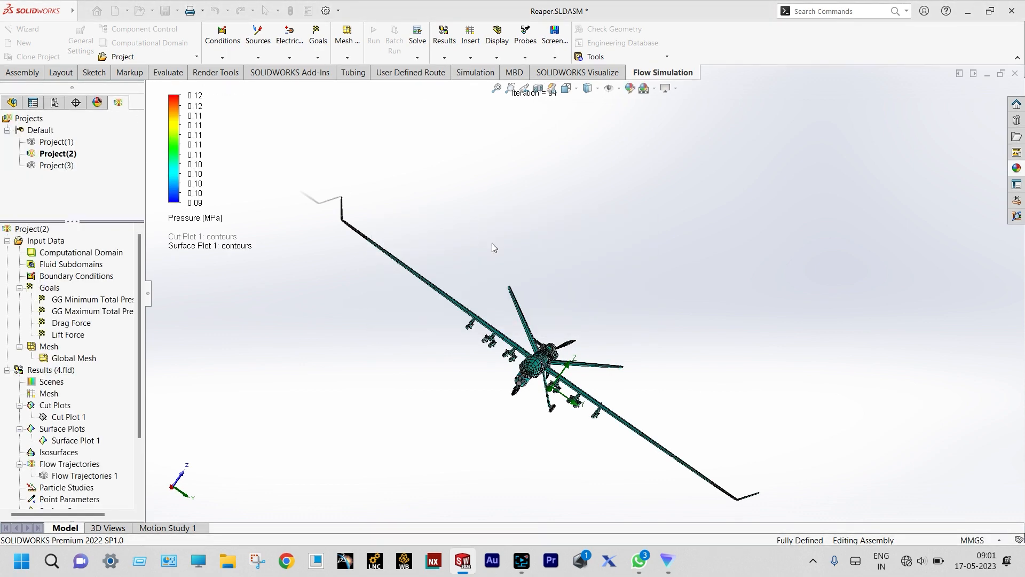
- Zoom in and out to inspect the pressure contours across the drone's surfaces
{"action": "scroll", "coordinate": [486, 323], "scroll_direction": "down", "scroll_amount": 3}
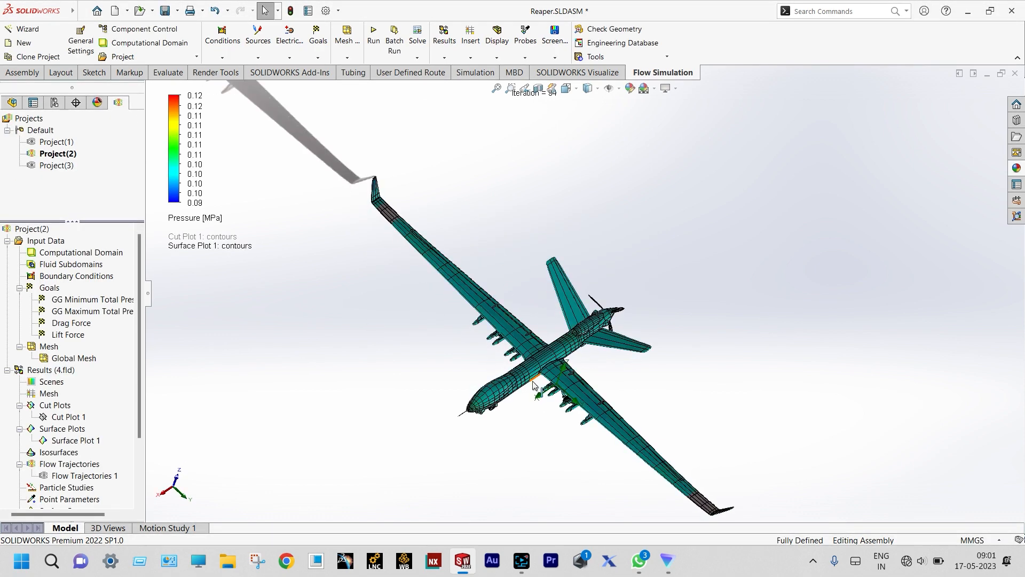
{"action": "scroll", "coordinate": [566, 405], "scroll_direction": "down", "scroll_amount": 1}
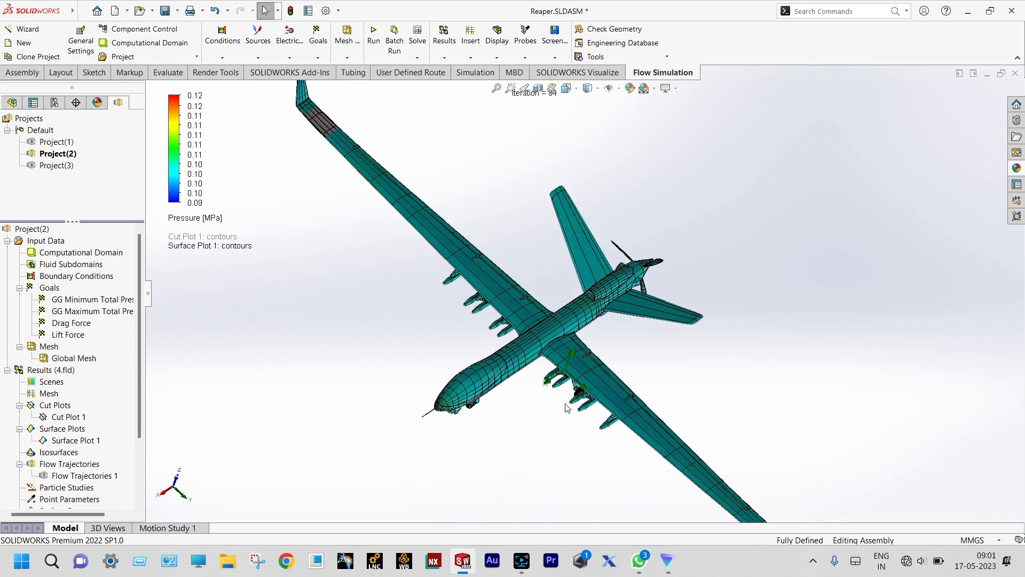
{"action": "scroll", "coordinate": [553, 320], "scroll_direction": "down", "scroll_amount": 4}
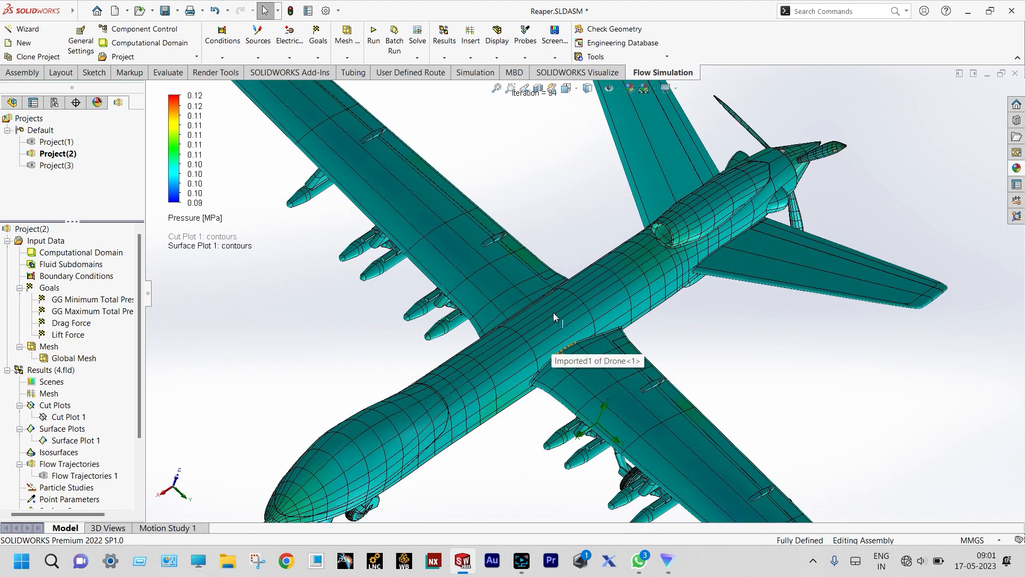
{"action": "scroll", "coordinate": [381, 479], "scroll_direction": "down", "scroll_amount": 5}
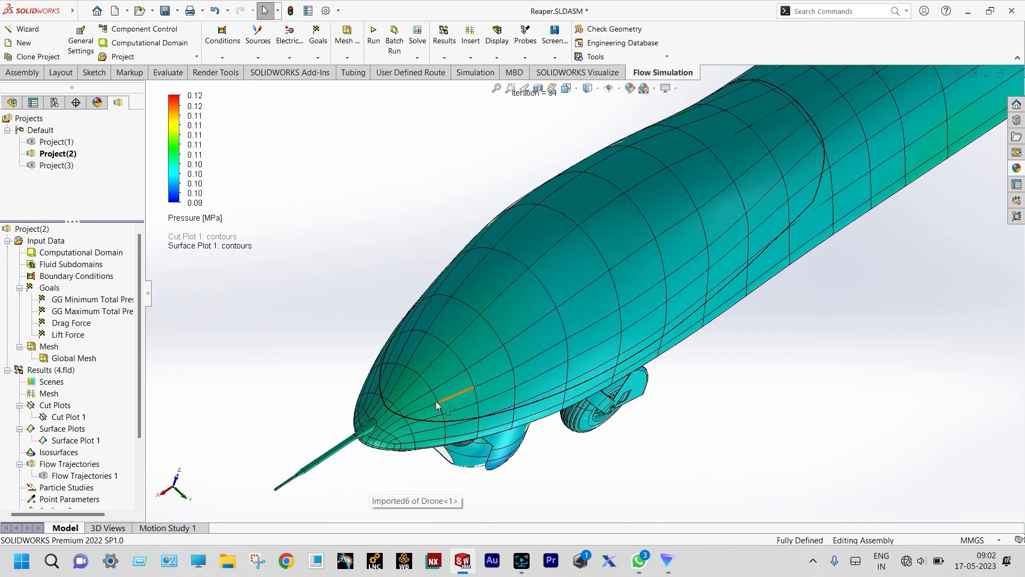
{"action": "scroll", "coordinate": [416, 399], "scroll_direction": "down", "scroll_amount": 3}
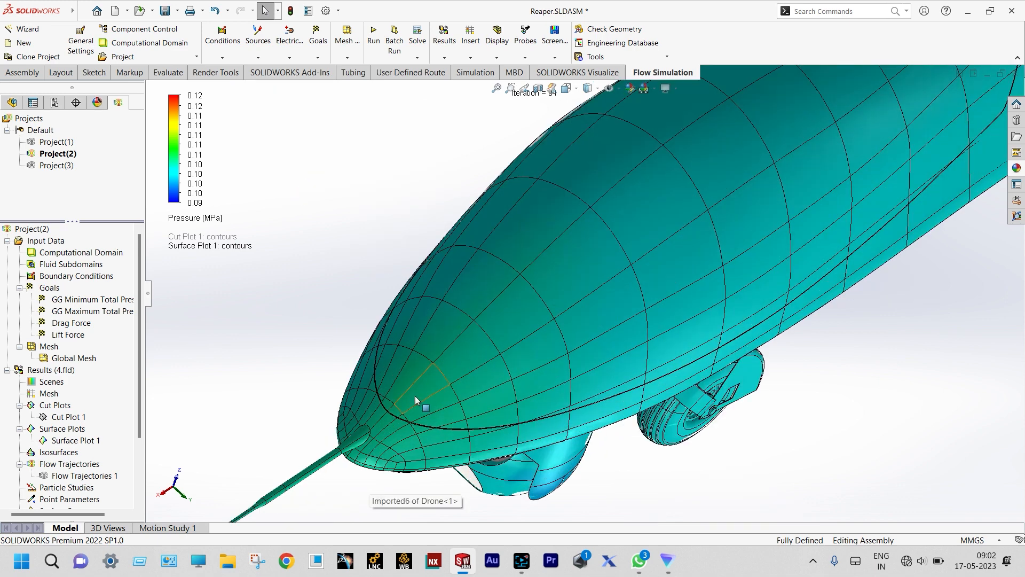
{"action": "scroll", "coordinate": [415, 395], "scroll_direction": "up", "scroll_amount": 2}
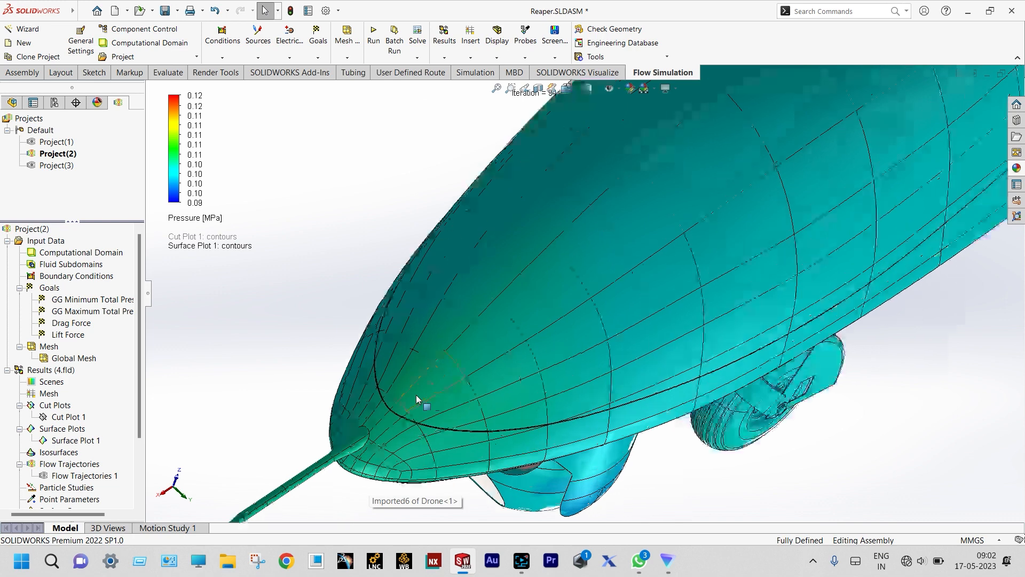
{"action": "scroll", "coordinate": [767, 193], "scroll_direction": "up", "scroll_amount": 3}
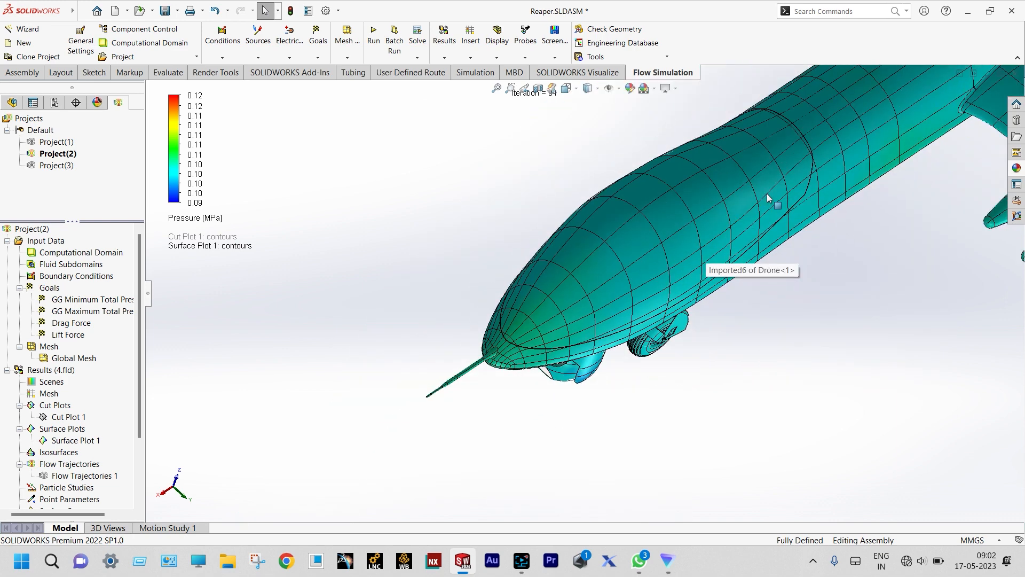
{"action": "scroll", "coordinate": [766, 193], "scroll_direction": "down", "scroll_amount": 2}
{"action": "scroll", "coordinate": [889, 151], "scroll_direction": "down", "scroll_amount": 2}
{"action": "scroll", "coordinate": [888, 154], "scroll_direction": "down", "scroll_amount": 3}
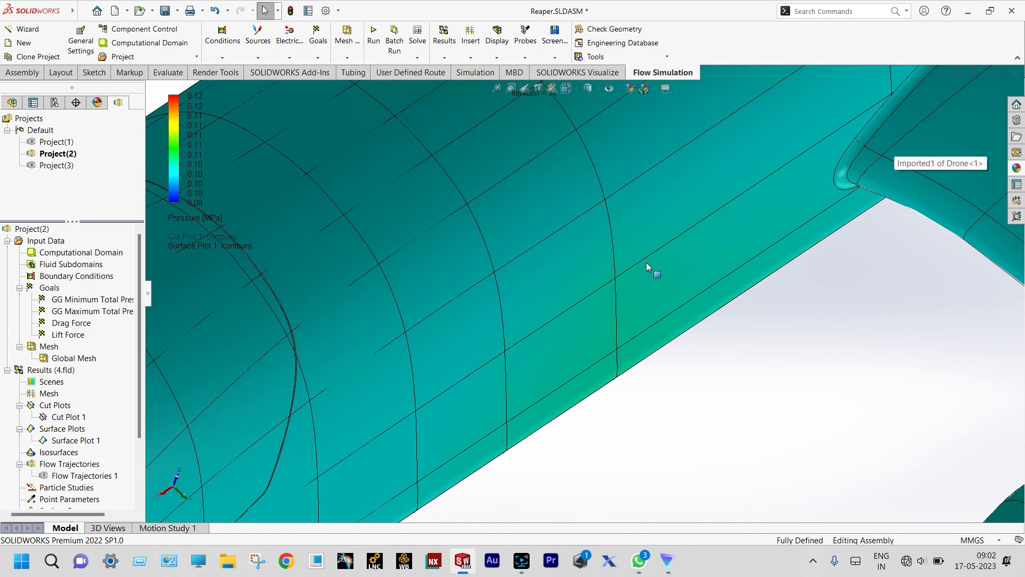
{"action": "scroll", "coordinate": [648, 268], "scroll_direction": "up", "scroll_amount": 4}
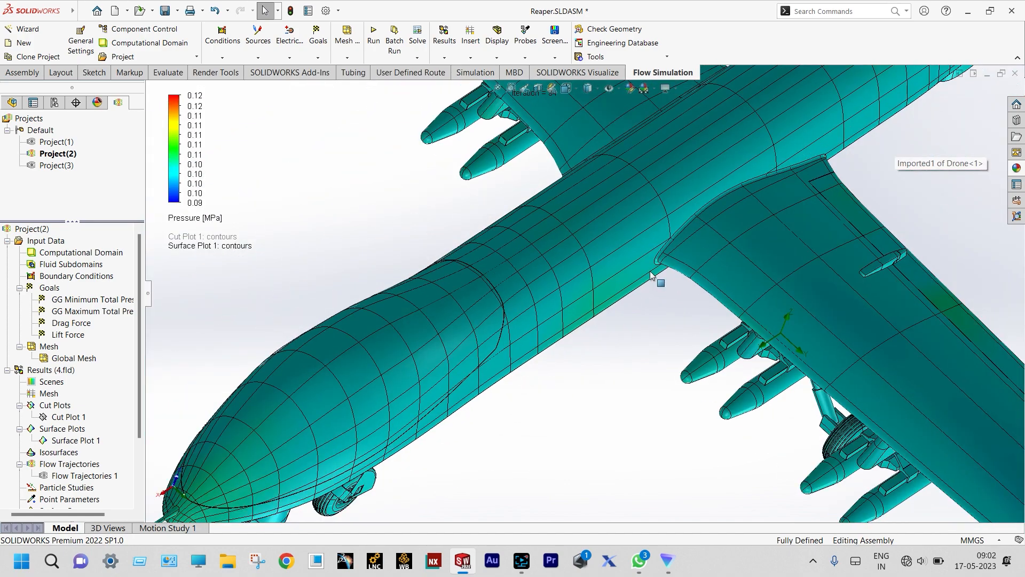
{"action": "scroll", "coordinate": [651, 275], "scroll_direction": "up", "scroll_amount": 3}
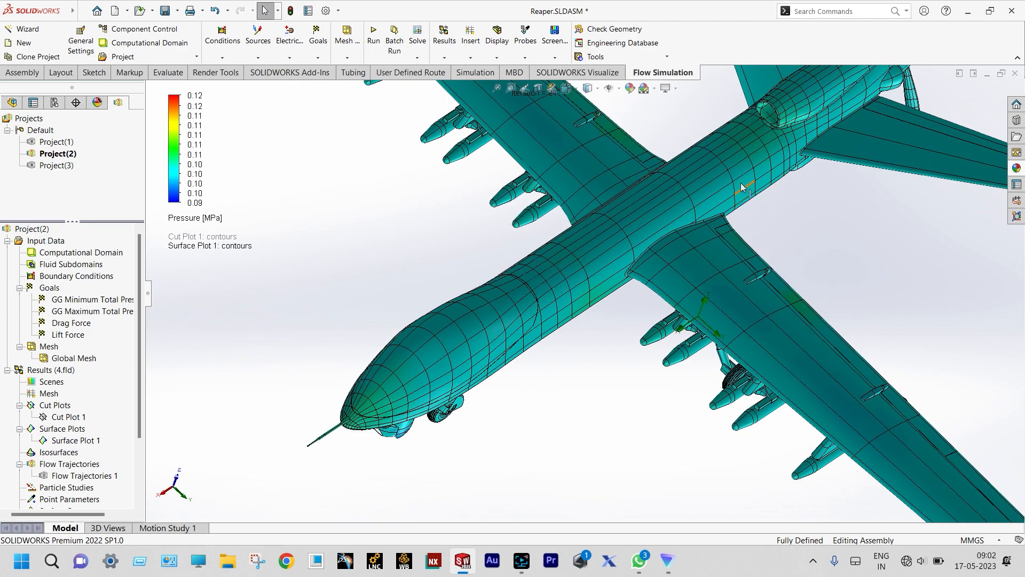
{"action": "scroll", "coordinate": [742, 187], "scroll_direction": "down", "scroll_amount": 3}
{"action": "scroll", "coordinate": [610, 173], "scroll_direction": "down", "scroll_amount": 3}
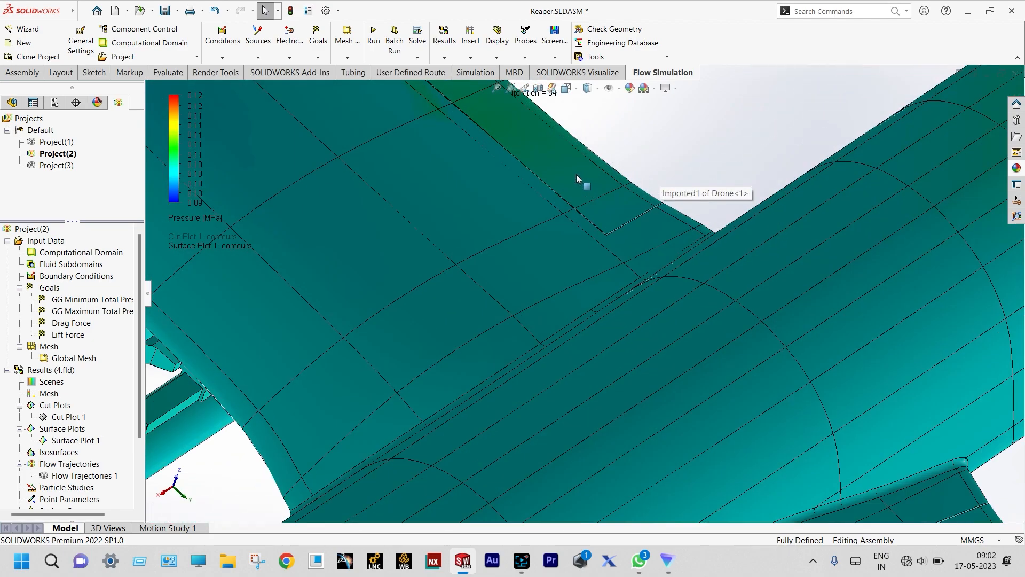
- Clear and hide Surface Plot 1, leaving the plain drone model
{"action": "scroll", "coordinate": [584, 181], "scroll_direction": "up", "scroll_amount": 4}
{"action": "scroll", "coordinate": [555, 192], "scroll_direction": "up", "scroll_amount": 5}
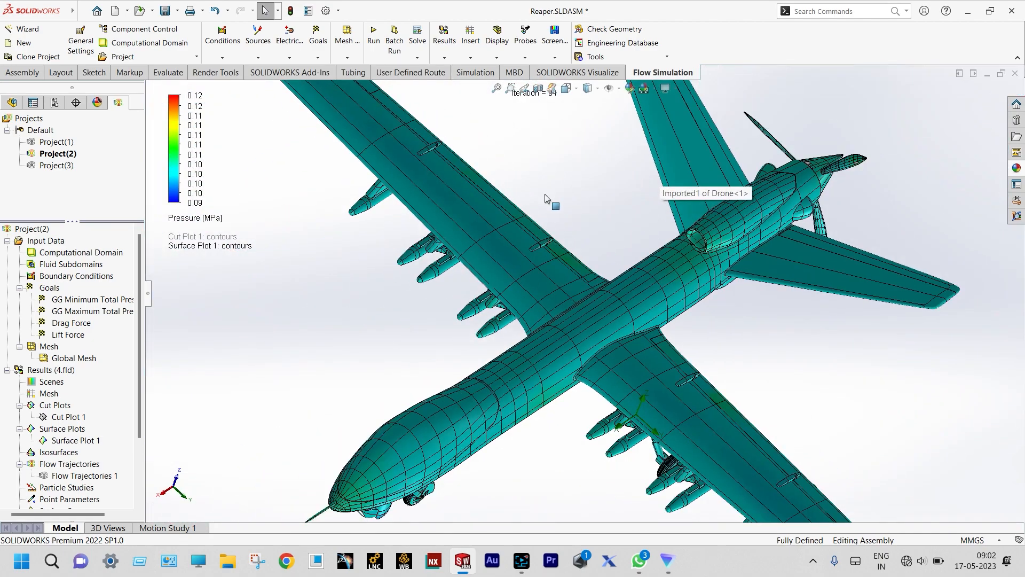
{"action": "right_click", "coordinate": [75, 440]}
{"action": "left_click", "coordinate": [120, 277]}
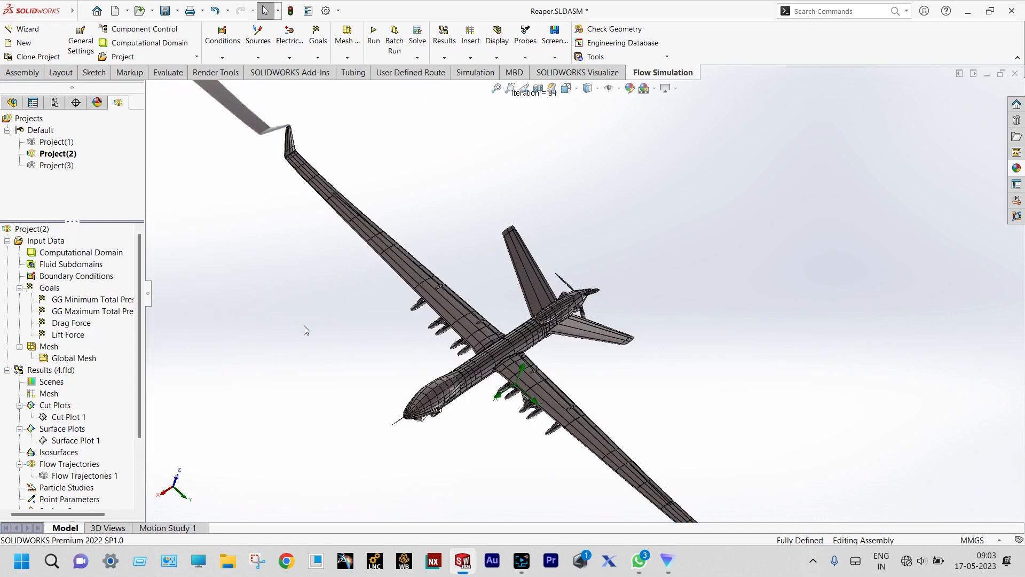
- Show Flow Trajectories 1 and play its velocity animation around the drone
{"action": "right_click", "coordinate": [96, 476]}
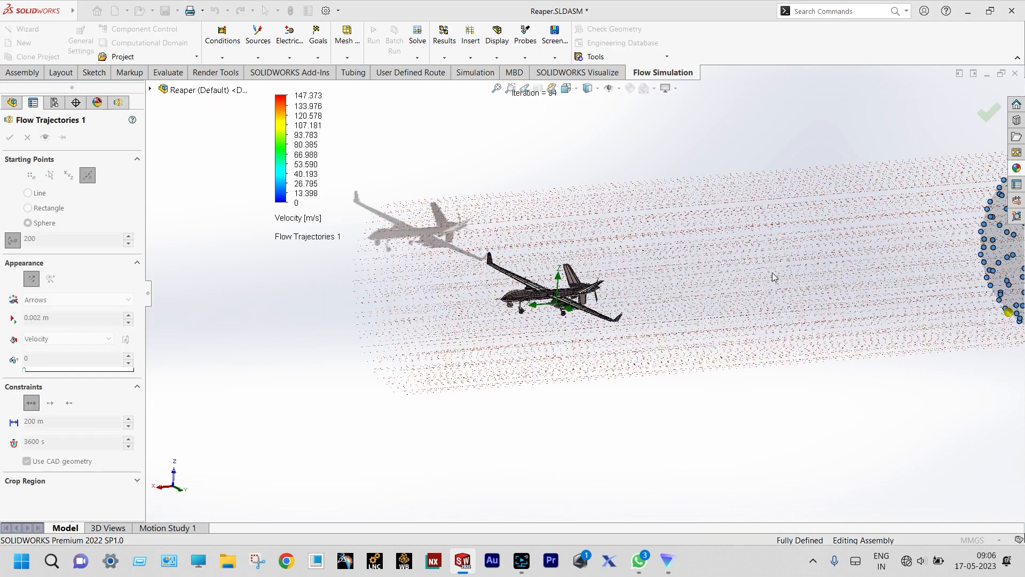
{"action": "scroll", "coordinate": [561, 298], "scroll_direction": "down", "scroll_amount": 4}
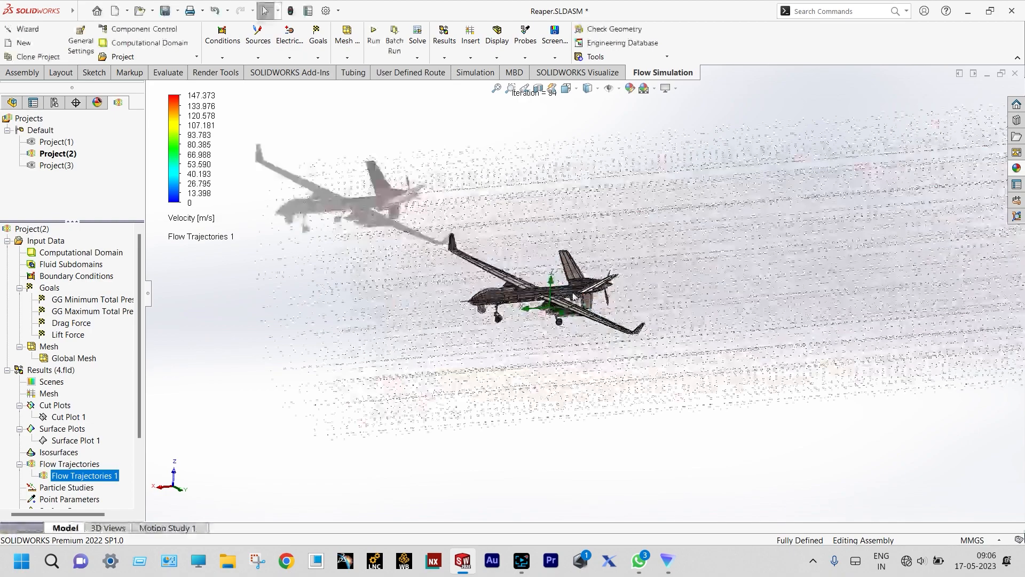
{"action": "scroll", "coordinate": [529, 289], "scroll_direction": "down", "scroll_amount": 3}
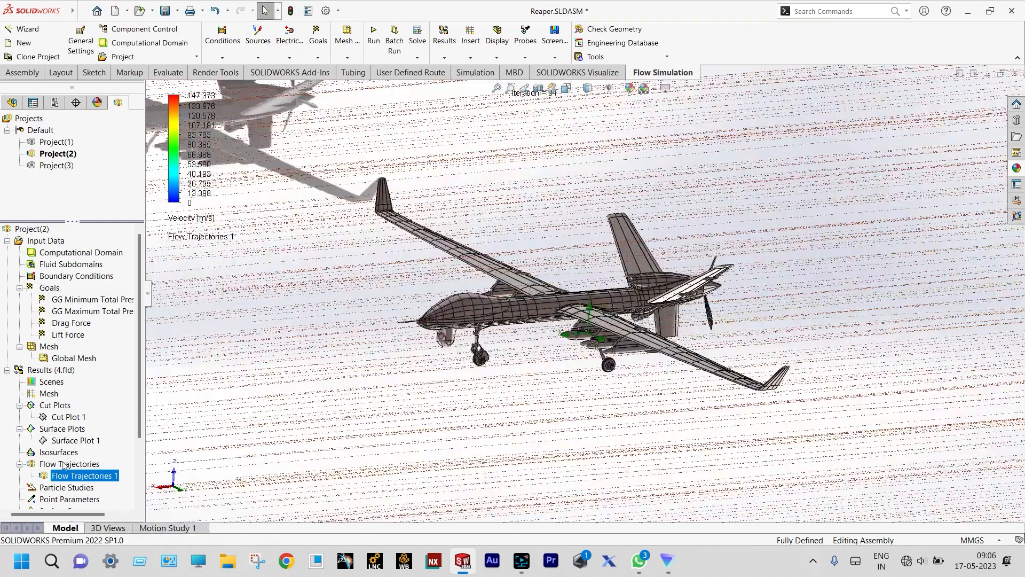
{"action": "right_click", "coordinate": [63, 477]}
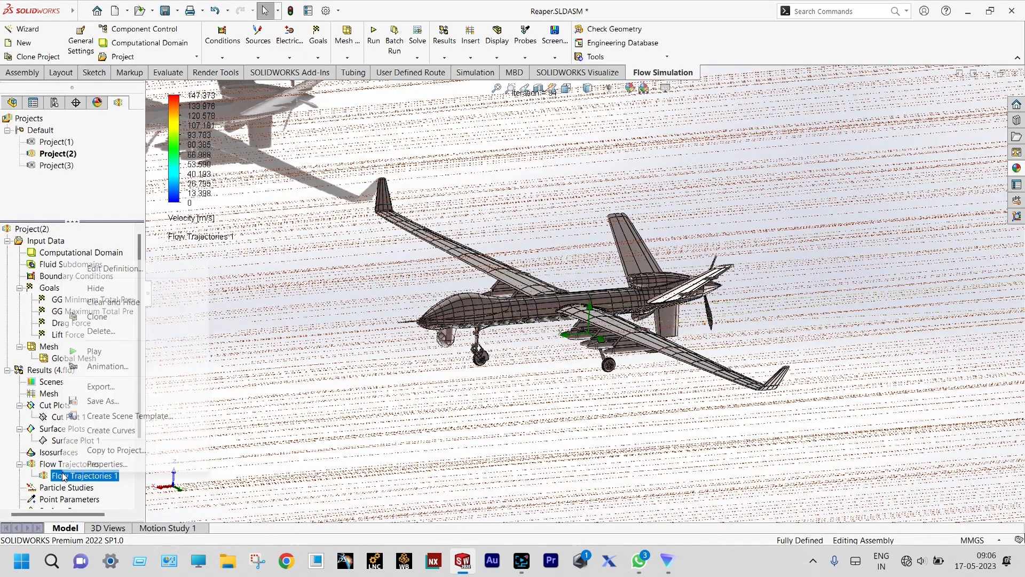
{"action": "left_click", "coordinate": [75, 355]}
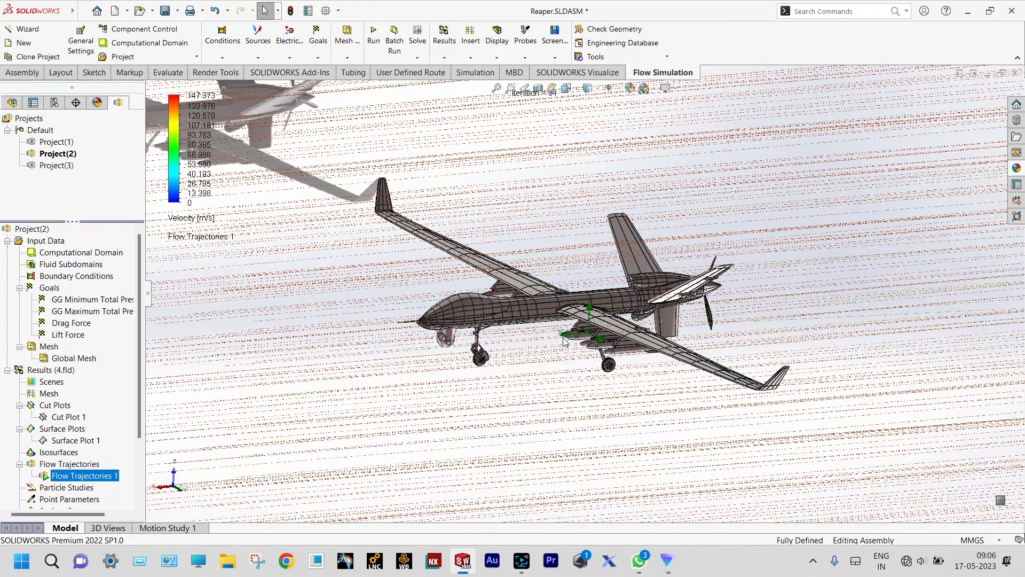
- Zoom and orbit around the drone to inspect the trajectories, including the lower wing
{"action": "scroll", "coordinate": [520, 283], "scroll_direction": "down", "scroll_amount": 5}
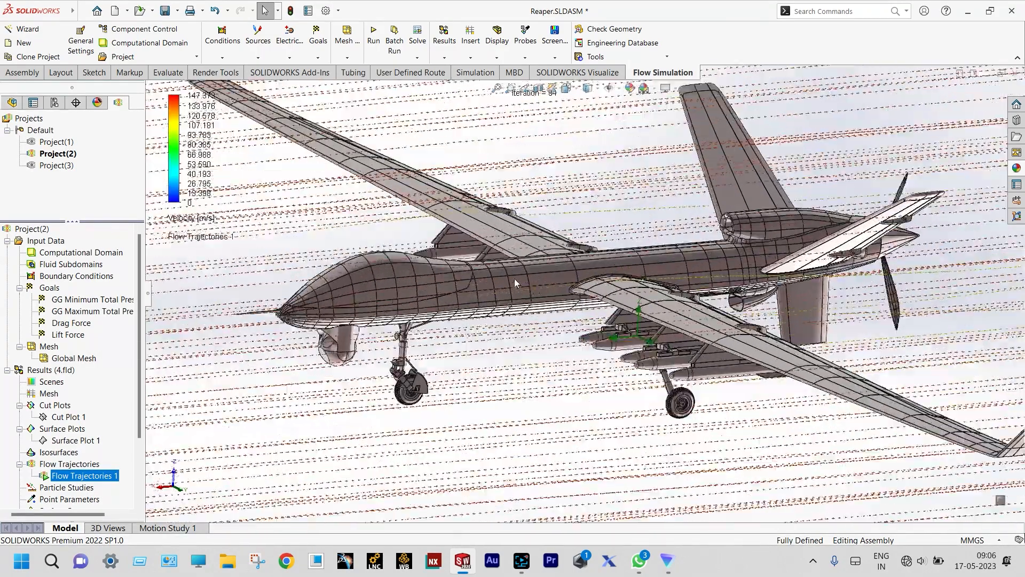
{"action": "scroll", "coordinate": [513, 277], "scroll_direction": "down", "scroll_amount": 5}
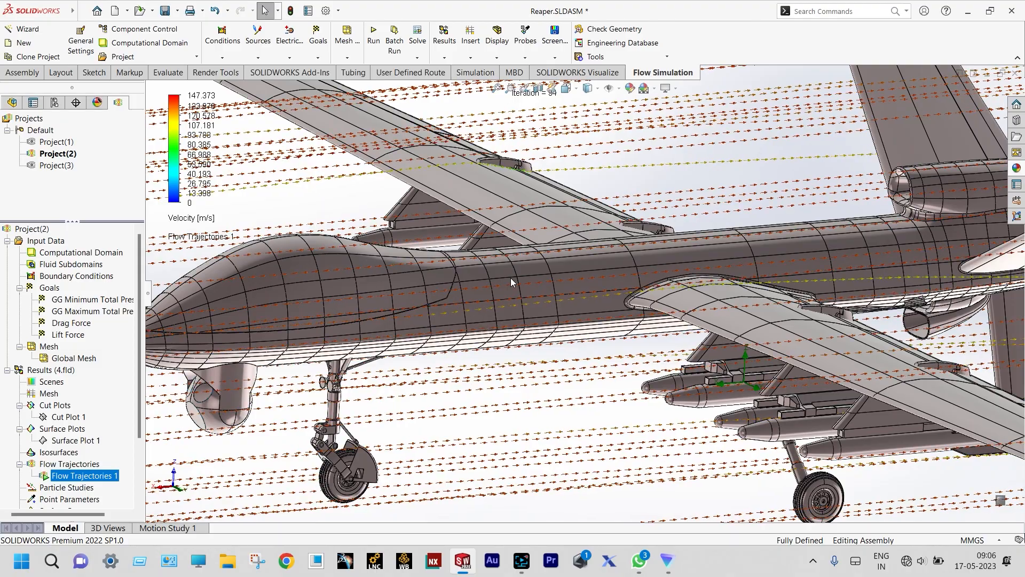
{"action": "scroll", "coordinate": [510, 277], "scroll_direction": "up", "scroll_amount": 5}
{"action": "scroll", "coordinate": [511, 278], "scroll_direction": "up", "scroll_amount": 1}
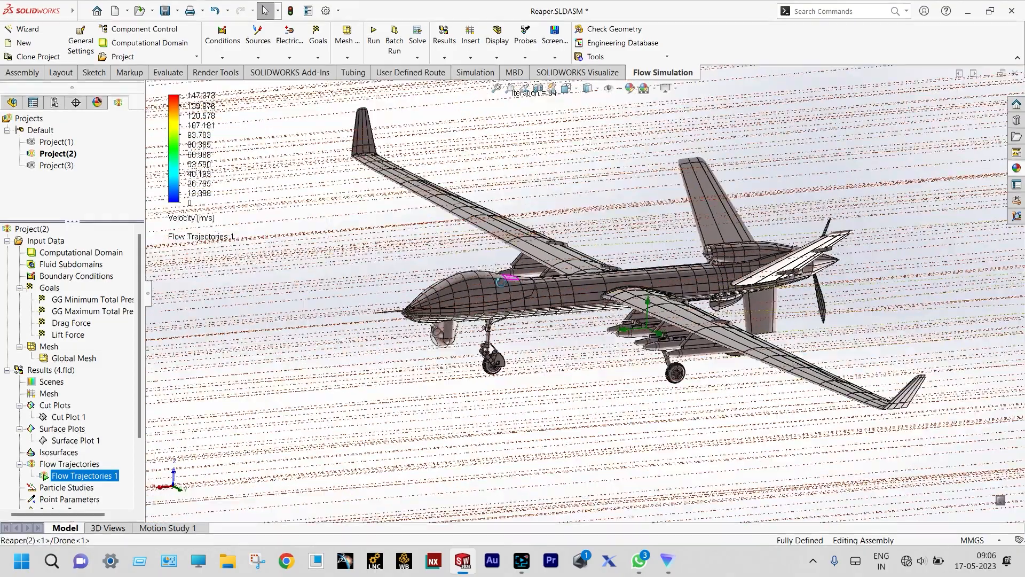
{"action": "middle_click_drag", "start_coordinate": [511, 277], "coordinate": [881, 277]}
{"action": "scroll", "coordinate": [850, 267], "scroll_direction": "down", "scroll_amount": 5}
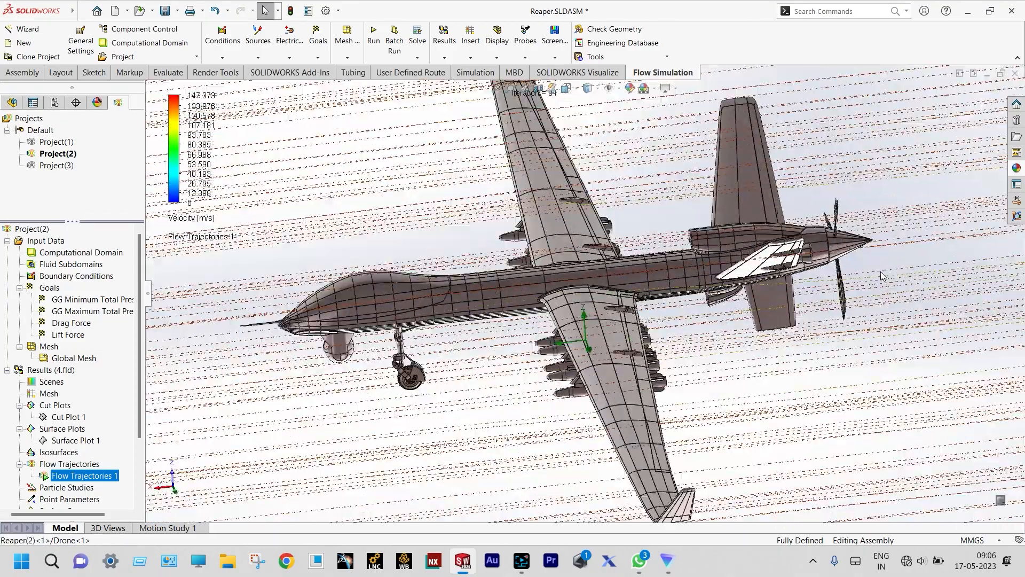
{"action": "scroll", "coordinate": [850, 261], "scroll_direction": "down", "scroll_amount": 3}
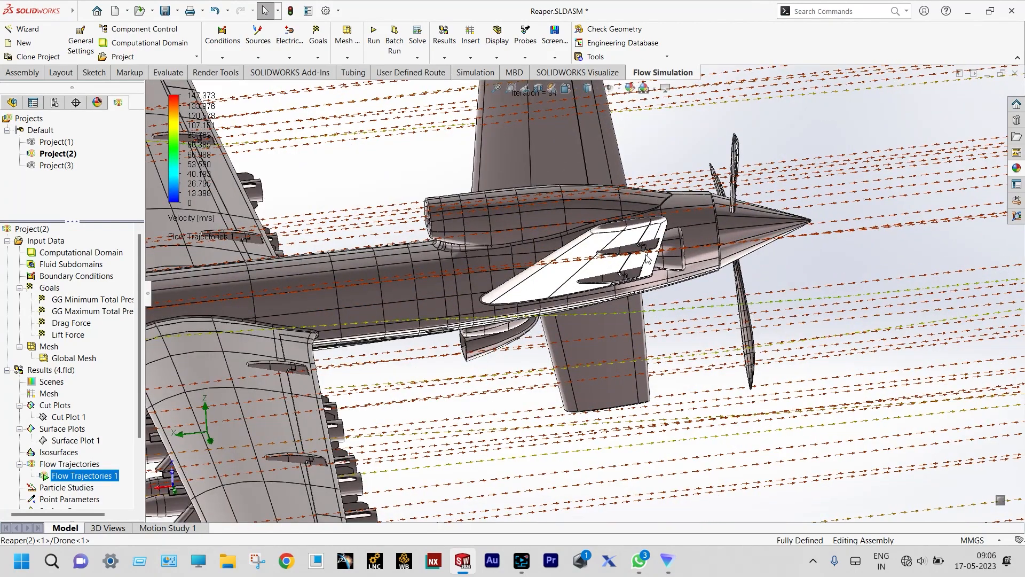
{"action": "scroll", "coordinate": [647, 259], "scroll_direction": "down", "scroll_amount": 3}
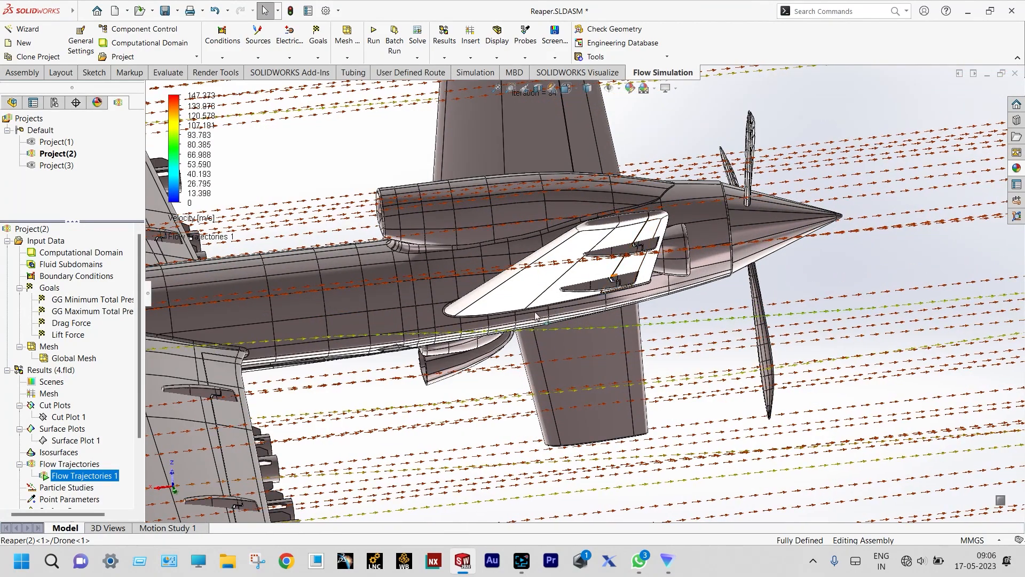
{"action": "scroll", "coordinate": [811, 312], "scroll_direction": "down", "scroll_amount": 5}
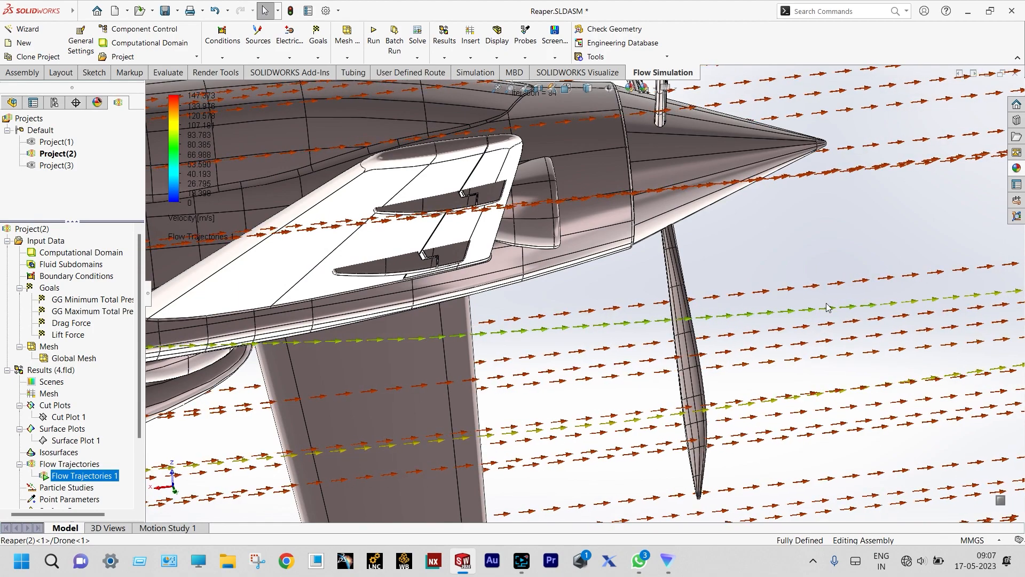
{"action": "scroll", "coordinate": [802, 235], "scroll_direction": "up", "scroll_amount": 5}
{"action": "middle_click_drag", "start_coordinate": [797, 232], "coordinate": [739, 207]}
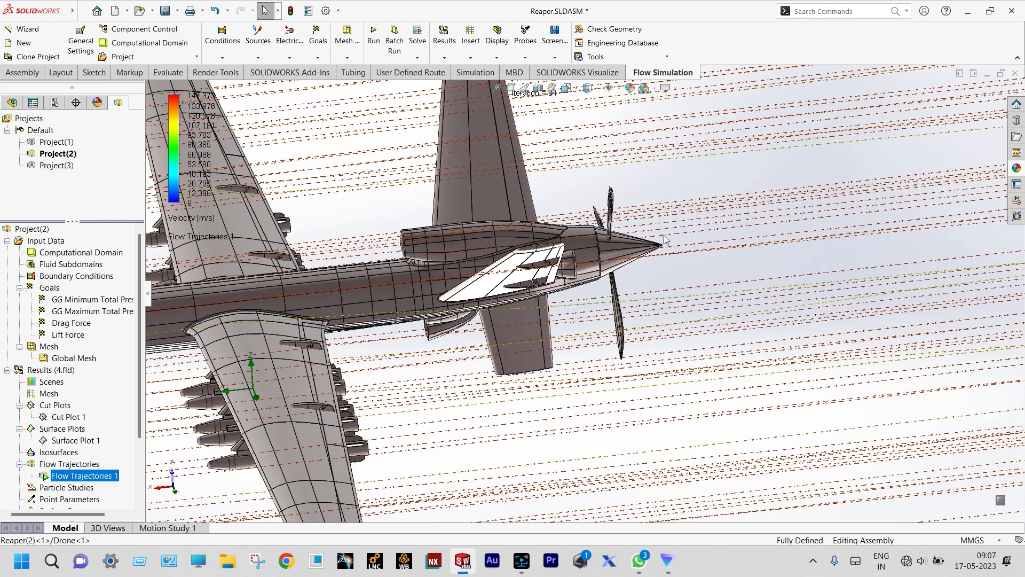
- Take a final zoomed look, then remove the Flow Trajectories 1 plot from the results
{"action": "scroll", "coordinate": [654, 234], "scroll_direction": "down", "scroll_amount": 5}
{"action": "scroll", "coordinate": [653, 233], "scroll_direction": "down", "scroll_amount": 6}
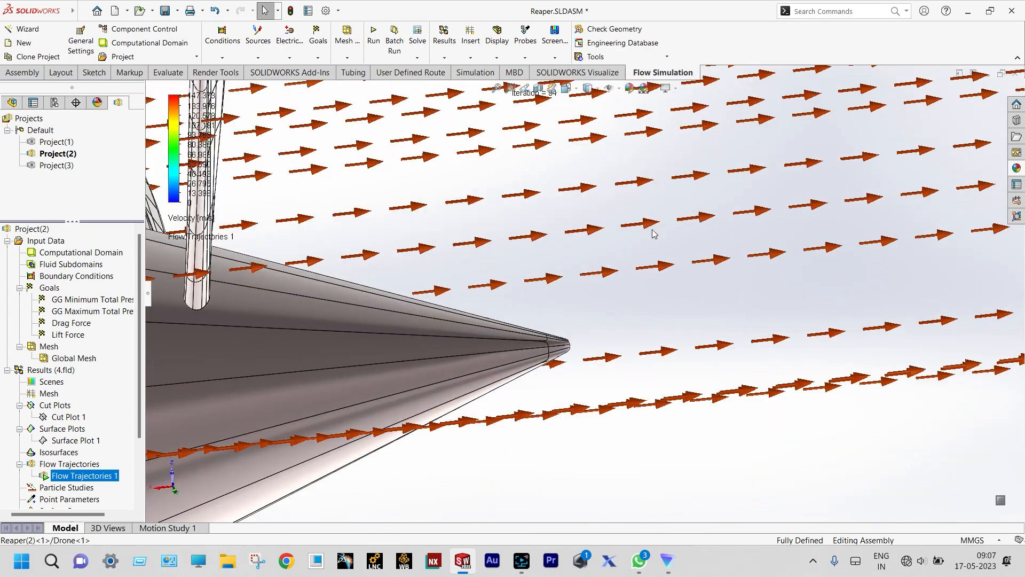
{"action": "scroll", "coordinate": [653, 234], "scroll_direction": "up", "scroll_amount": 8}
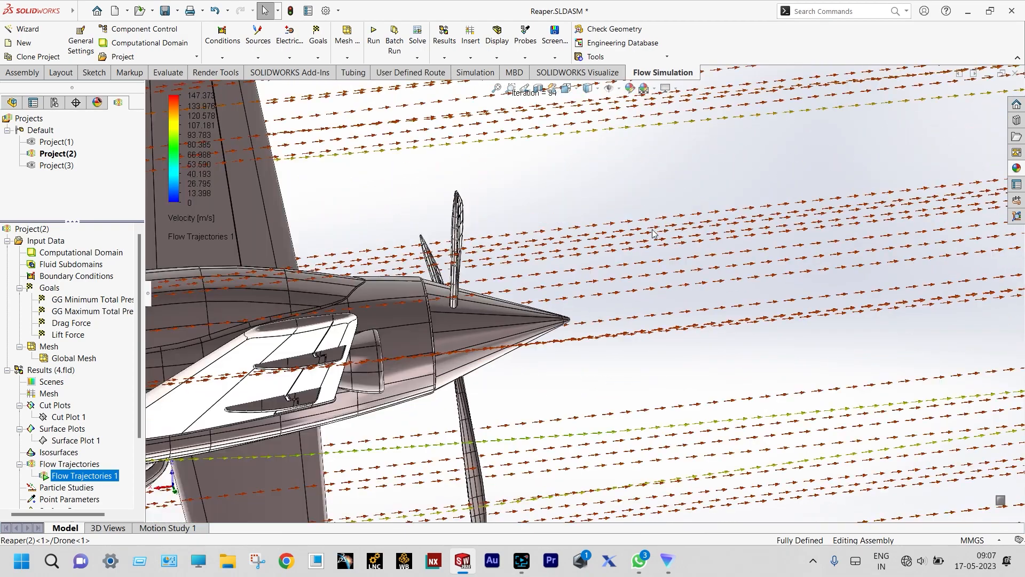
{"action": "scroll", "coordinate": [652, 230], "scroll_direction": "up", "scroll_amount": 8}
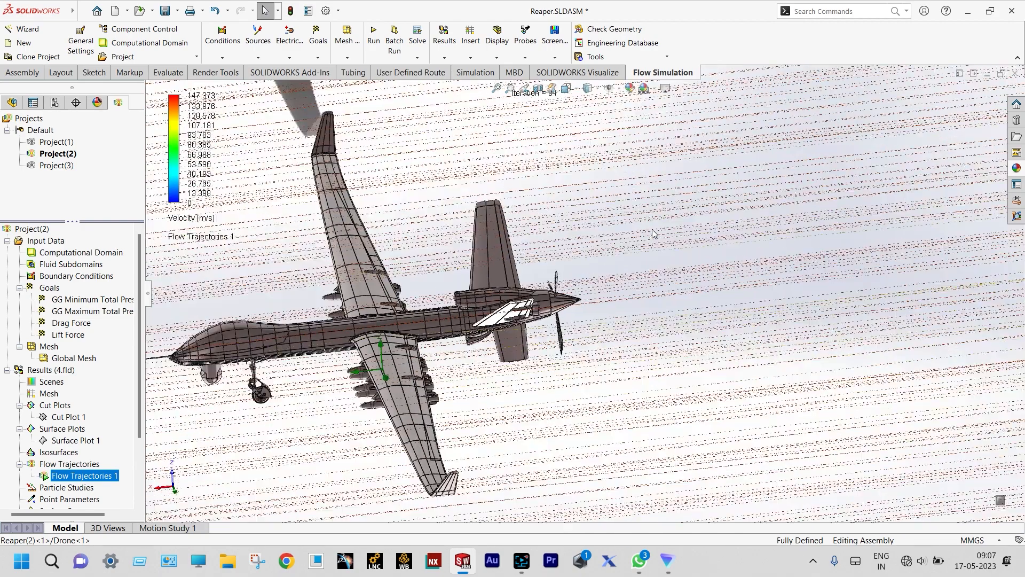
{"action": "scroll", "coordinate": [417, 289], "scroll_direction": "down", "scroll_amount": 5}
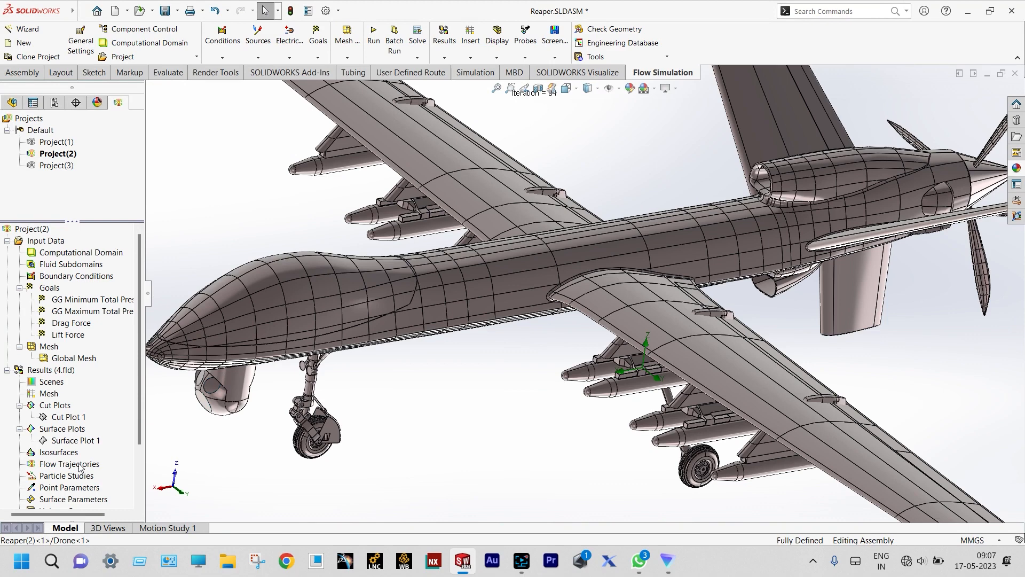
{"action": "right_click", "coordinate": [79, 464]}
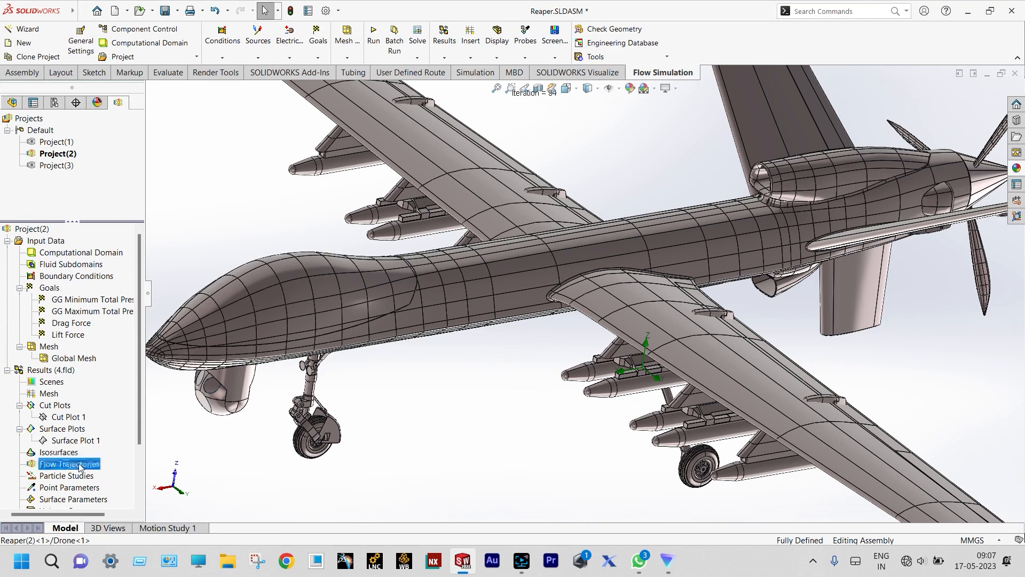
- Plot 200 static flow trajectories seeded from a rectangle of starting points around the drone
{"action": "left_click", "coordinate": [99, 472]}
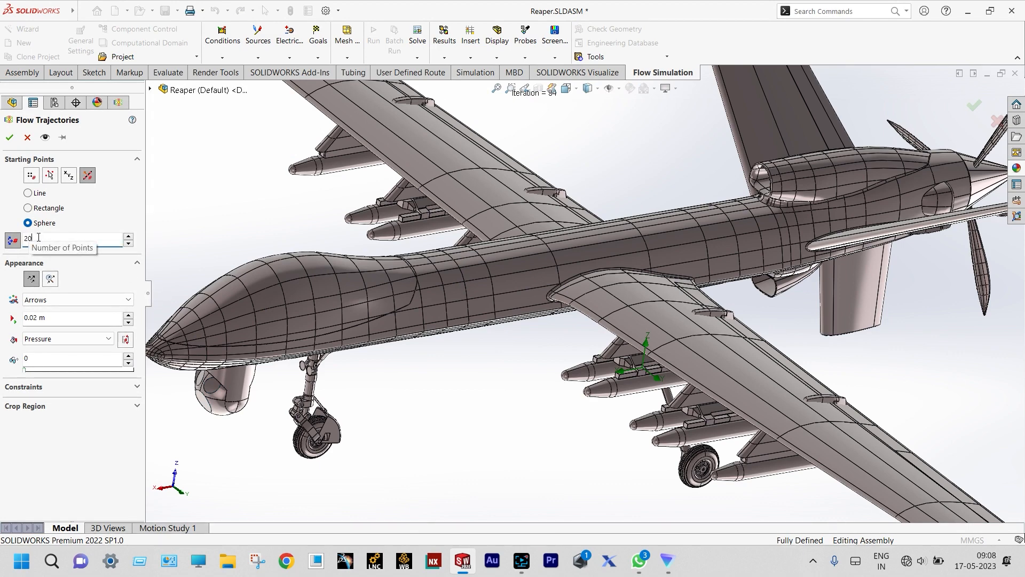
{"action": "type", "text": "0"}
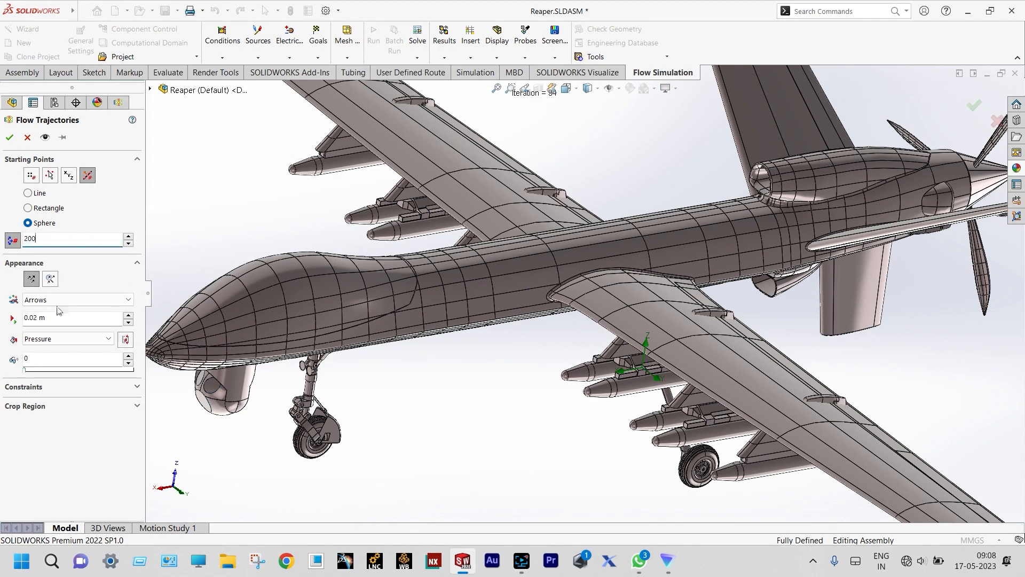
{"action": "left_click", "coordinate": [31, 278]}
{"action": "left_click", "coordinate": [28, 208]}
{"action": "scroll", "coordinate": [182, 214], "scroll_direction": "up", "scroll_amount": 9}
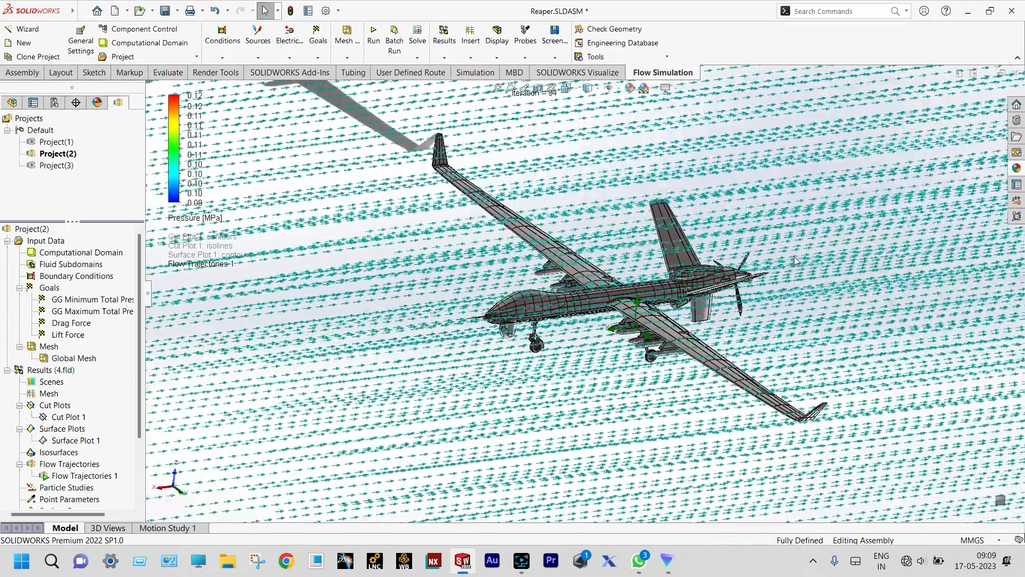
{"action": "scroll", "coordinate": [793, 257], "scroll_direction": "down", "scroll_amount": 5}
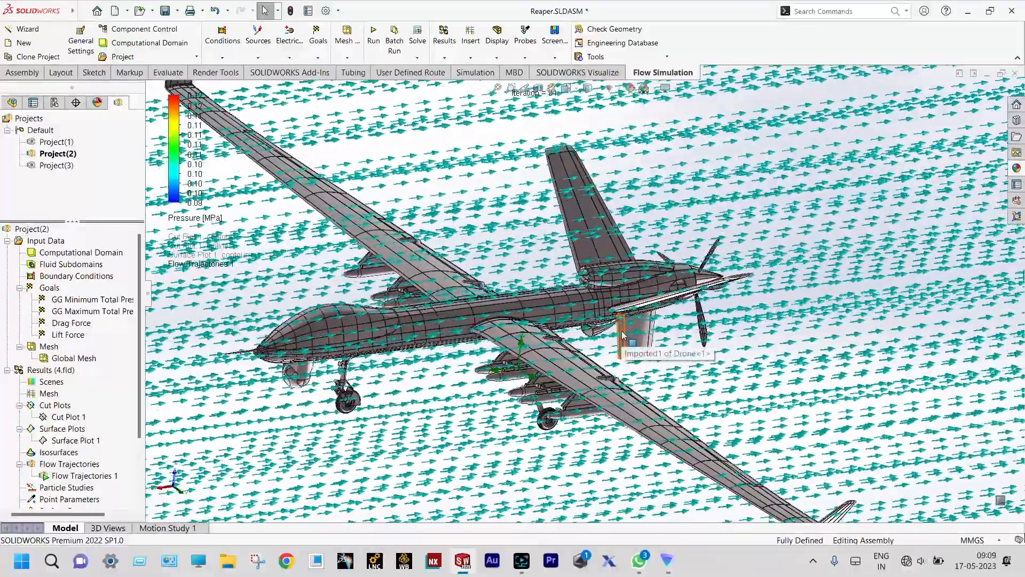
{"action": "scroll", "coordinate": [705, 311], "scroll_direction": "down", "scroll_amount": 2}
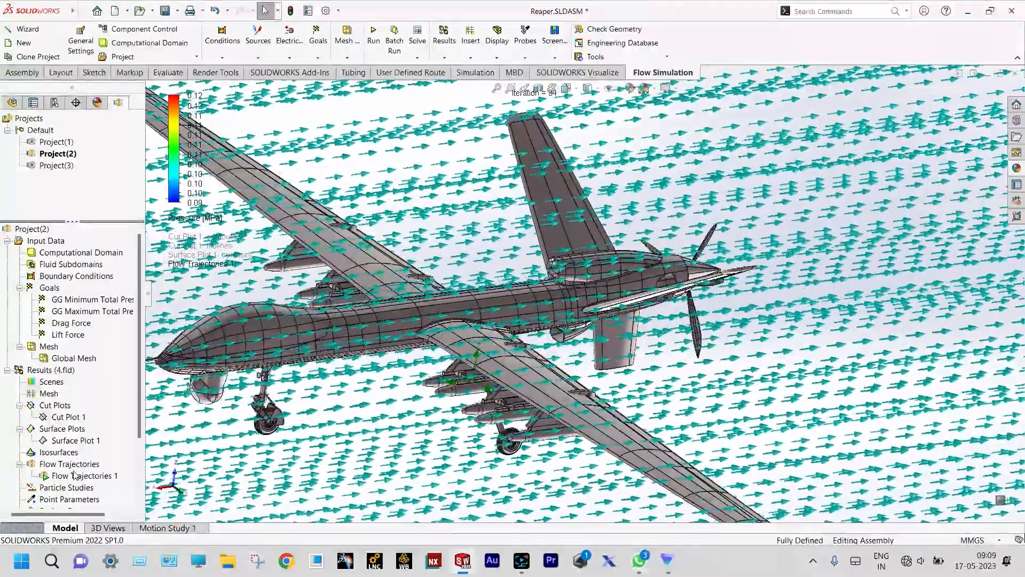
{"action": "right_click", "coordinate": [74, 476]}
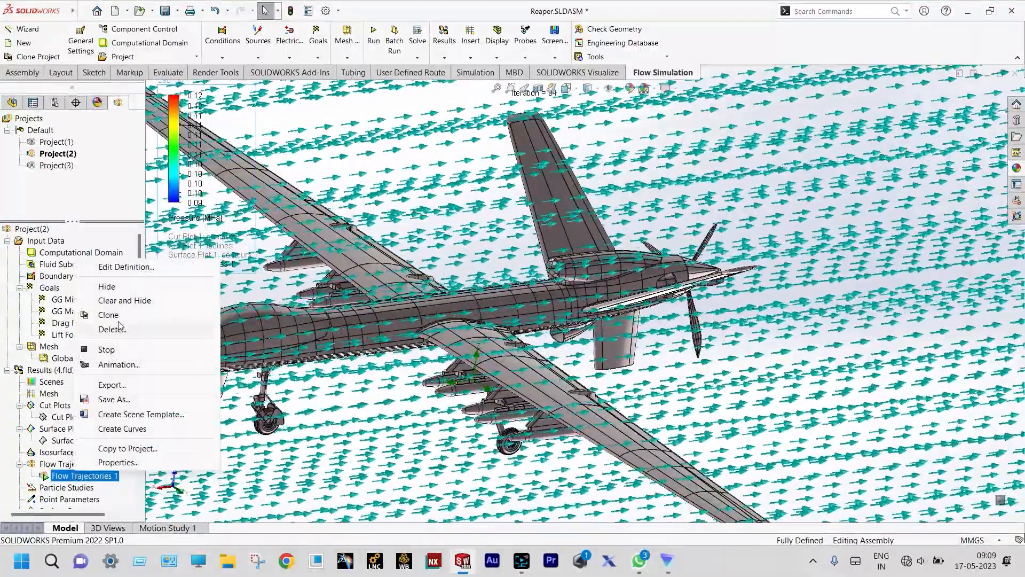
- Hide Flow Trajectories 1, then insert a goal plot of all four goals and export it to Excel
{"action": "left_click", "coordinate": [126, 301]}
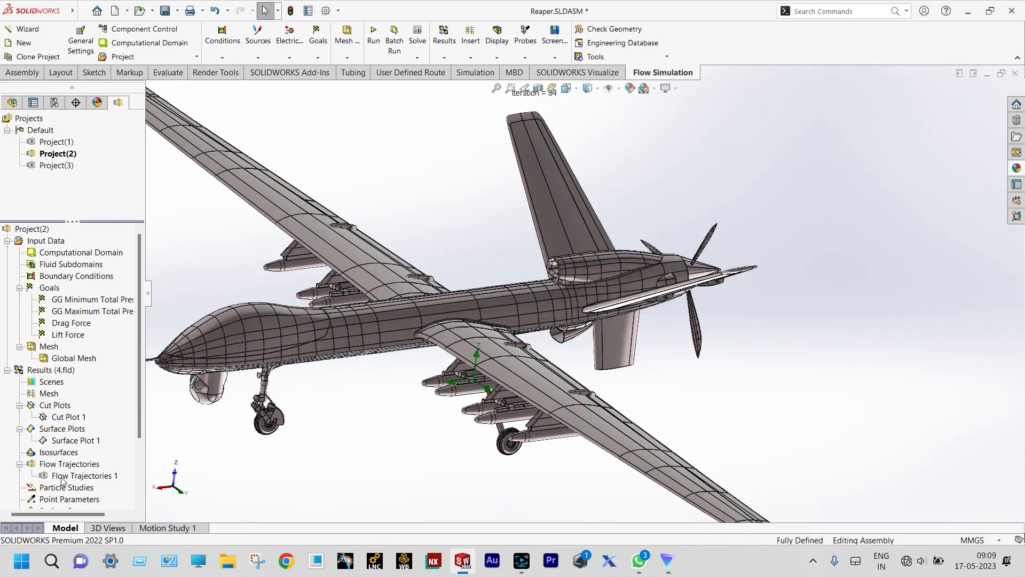
{"action": "left_click_drag", "start_coordinate": [139, 418], "coordinate": [139, 477]}
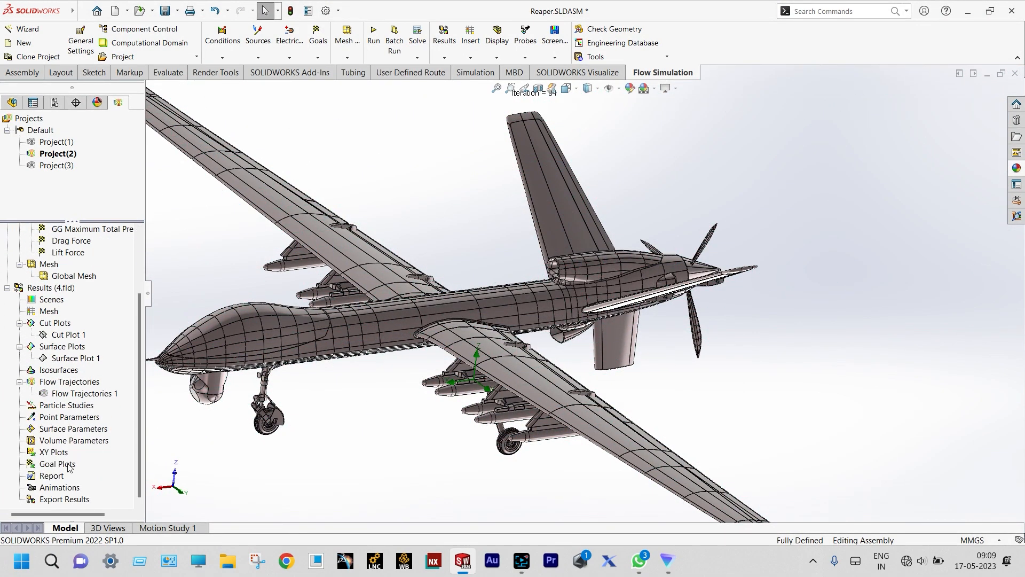
{"action": "right_click", "coordinate": [70, 464]}
{"action": "left_click", "coordinate": [99, 473]}
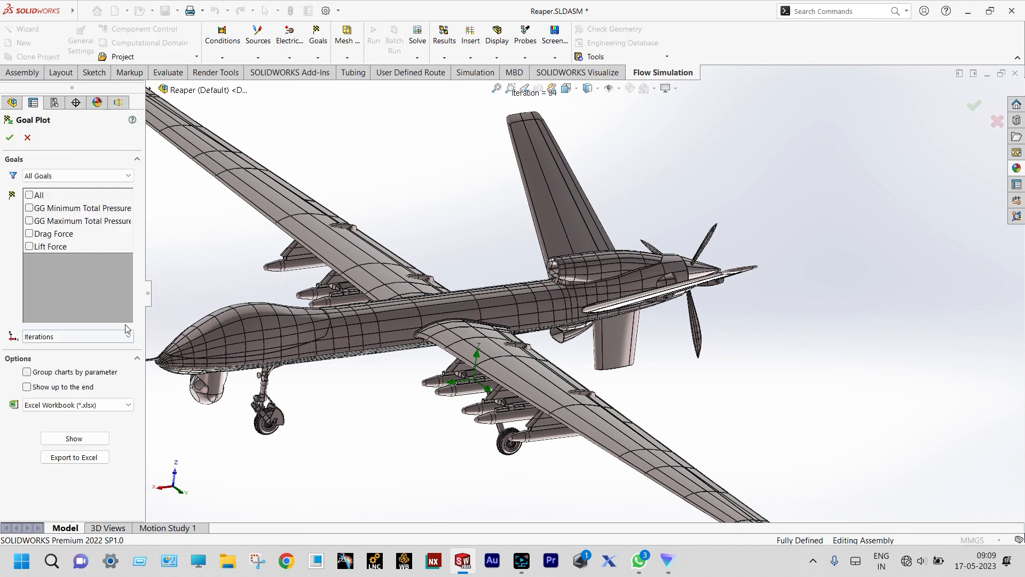
{"action": "left_click", "coordinate": [31, 196]}
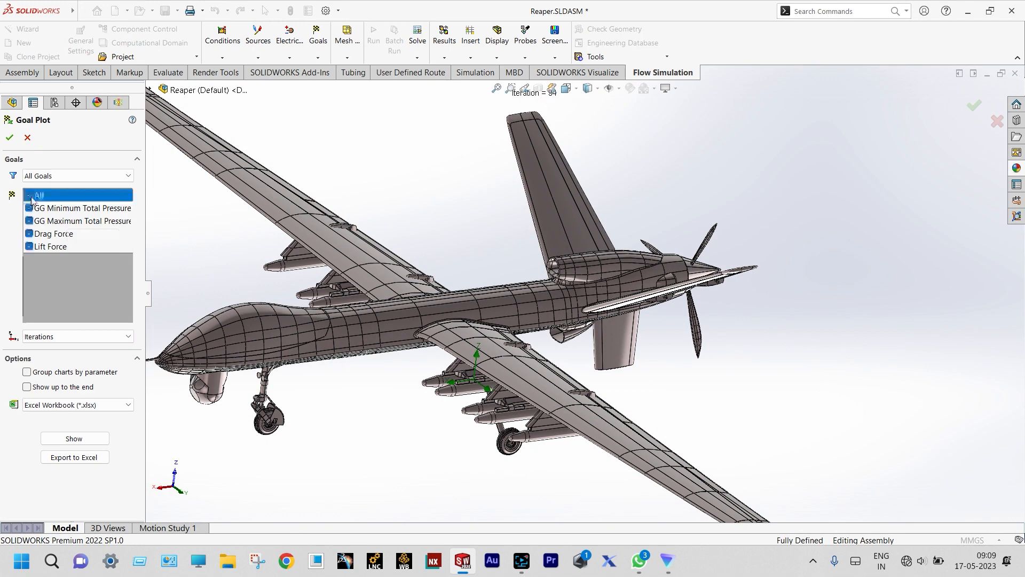
{"action": "left_click", "coordinate": [94, 458]}
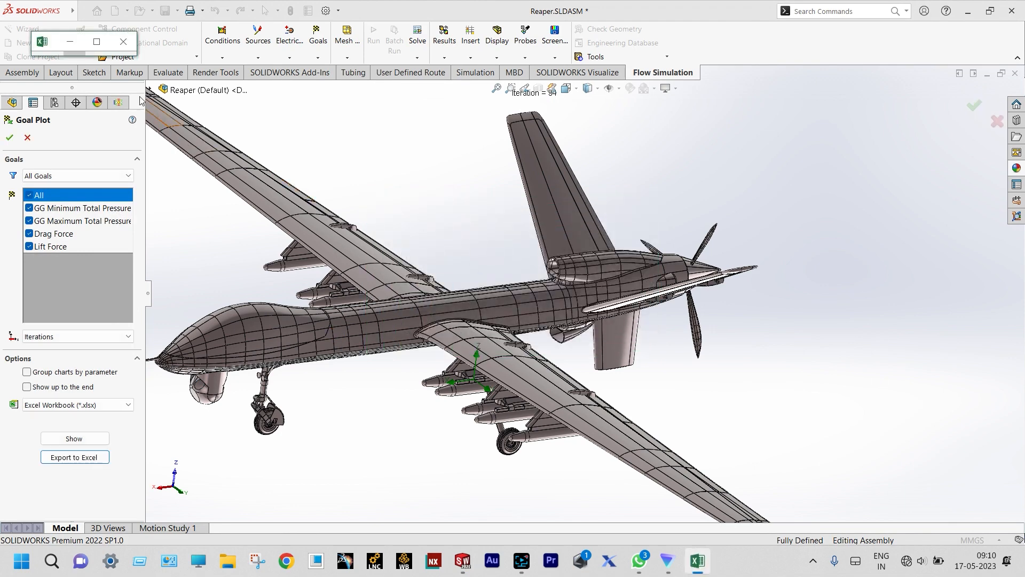
- Maximize Excel and view the Lift Force and Drag Force chart sheets of Goal Plot 1.xlsx
{"action": "left_click", "coordinate": [96, 42]}
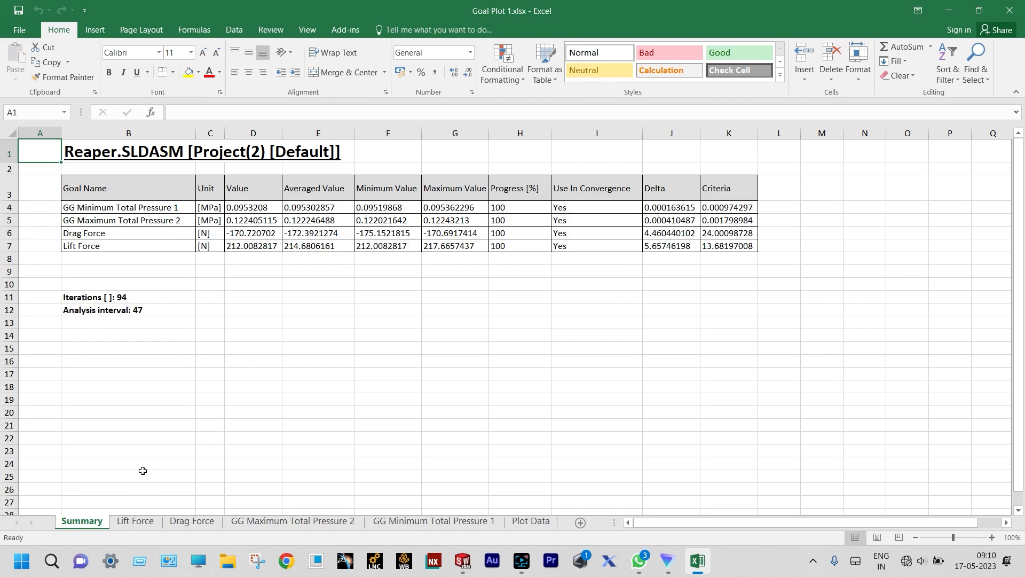
{"action": "left_click", "coordinate": [145, 521]}
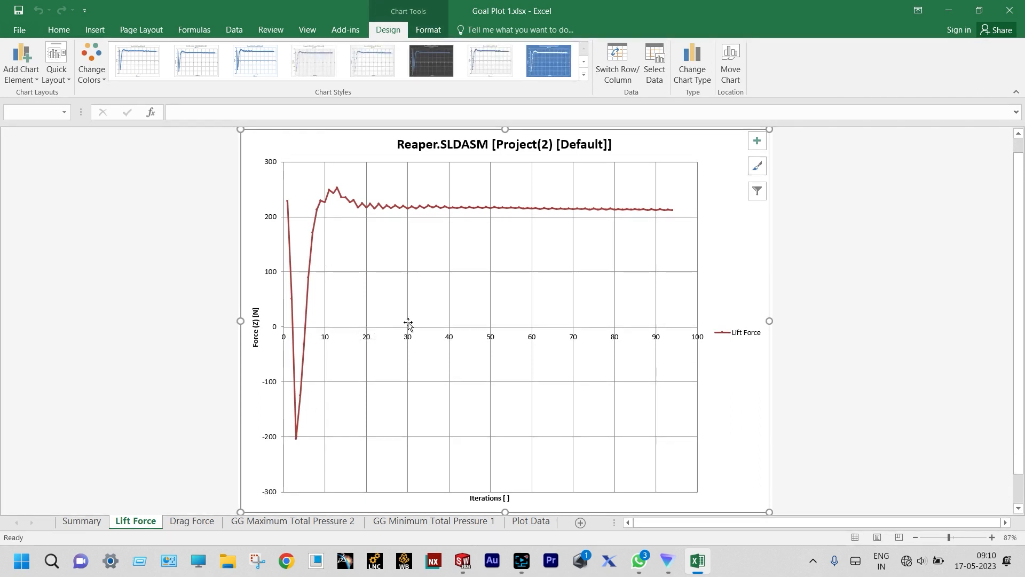
{"action": "mouse_move", "coordinate": [671, 212]}
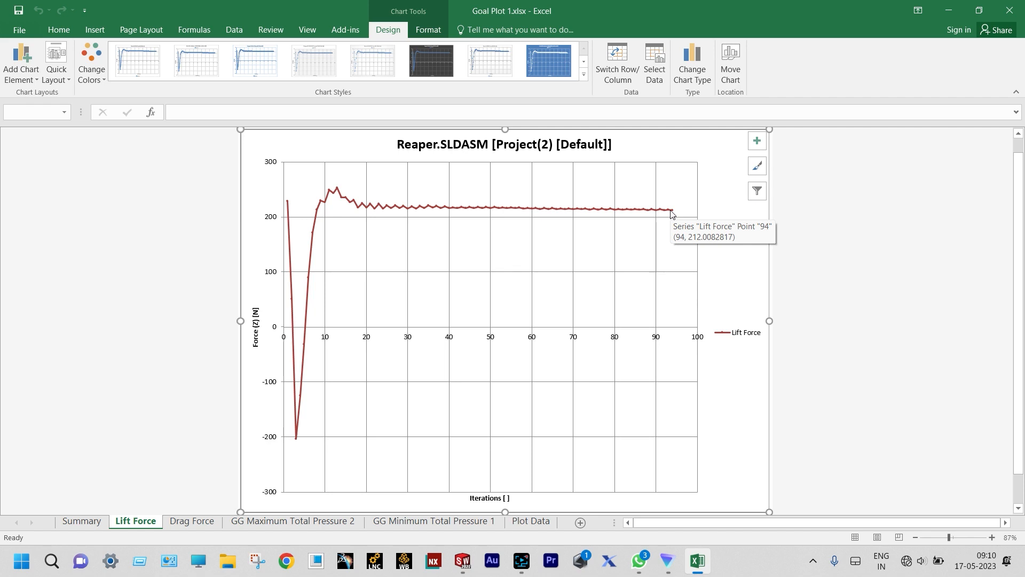
{"action": "left_click", "coordinate": [191, 521]}
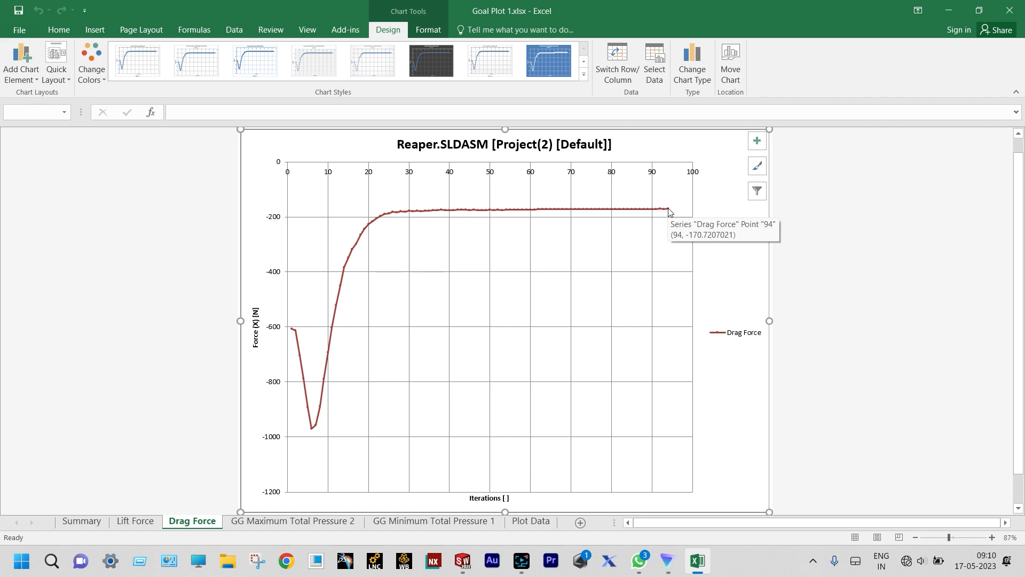
- View the GG Maximum Total Pressure 2 and GG Minimum Total Pressure 1 charts, then close Excel
{"action": "left_click", "coordinate": [269, 522]}
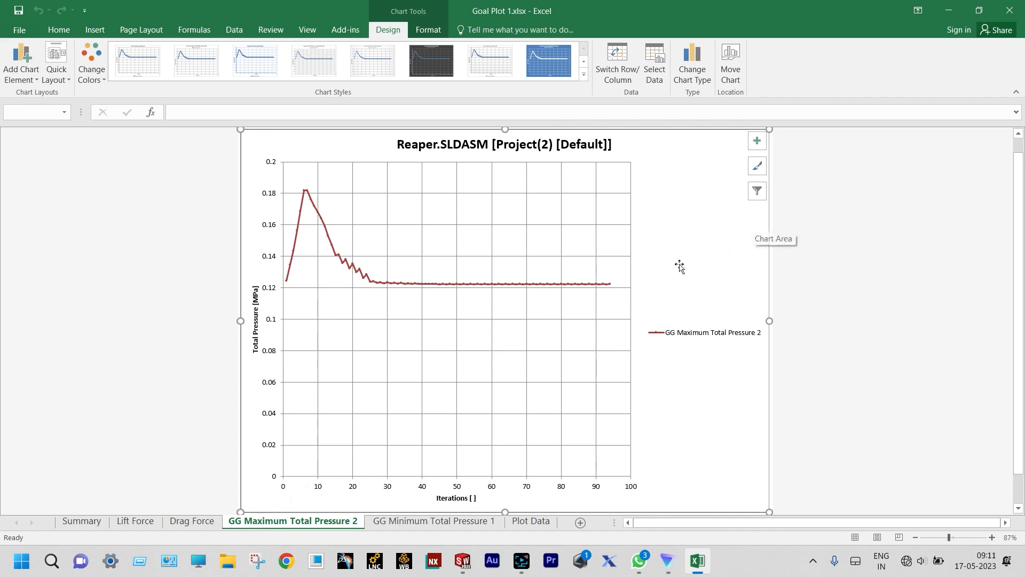
{"action": "mouse_move", "coordinate": [614, 289]}
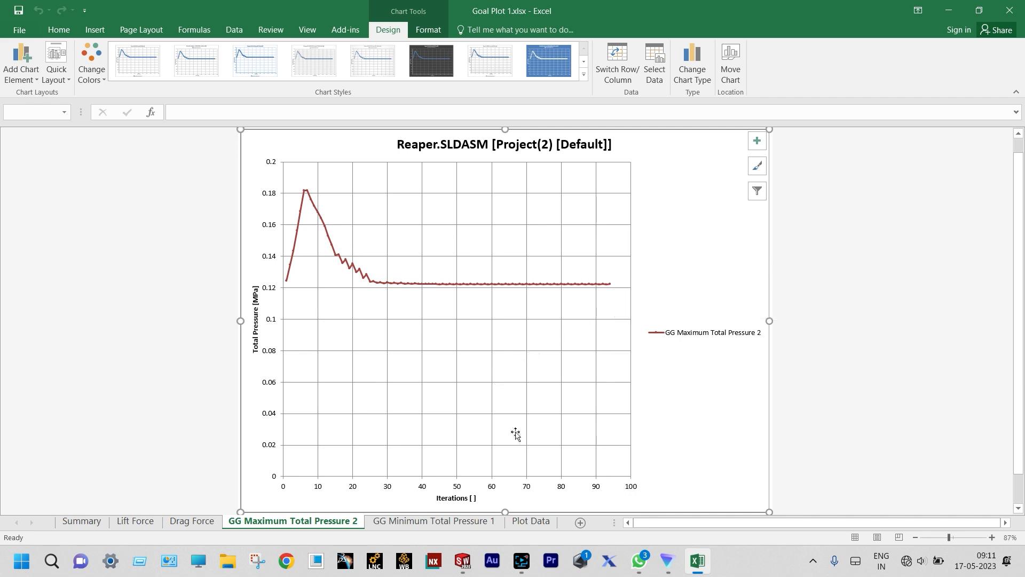
{"action": "left_click", "coordinate": [427, 522]}
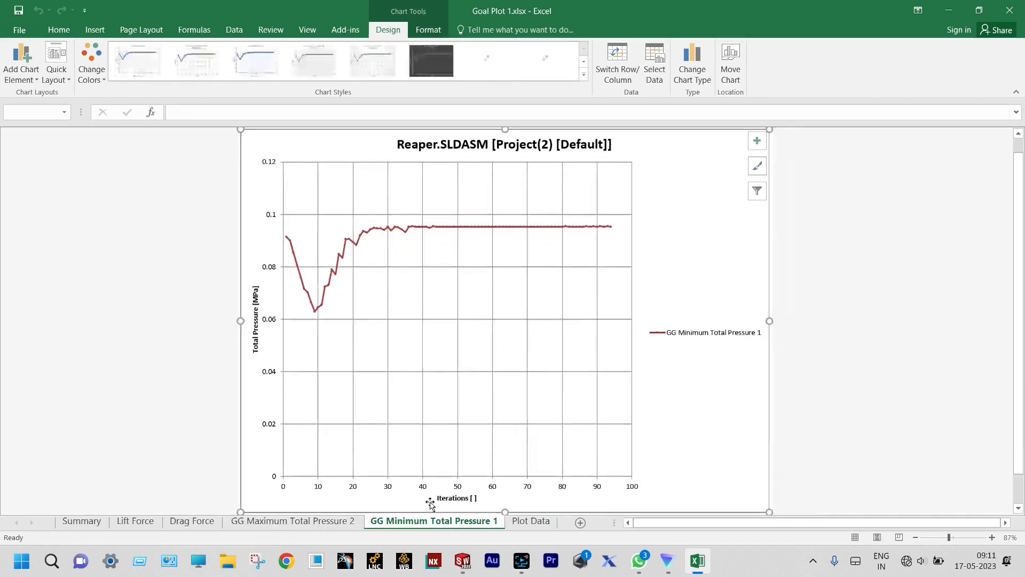
{"action": "mouse_move", "coordinate": [612, 231]}
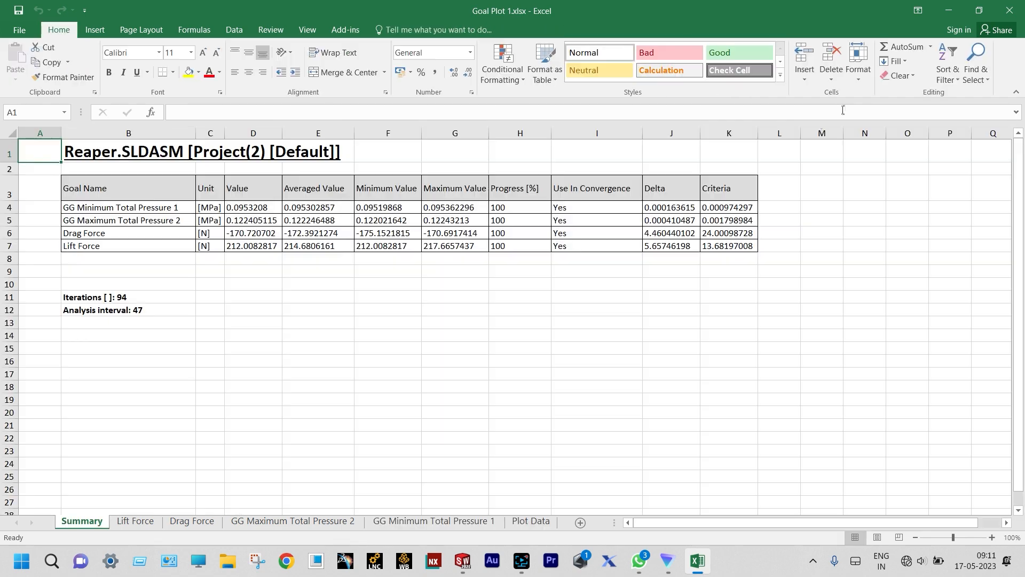
{"action": "left_click", "coordinate": [1010, 10]}
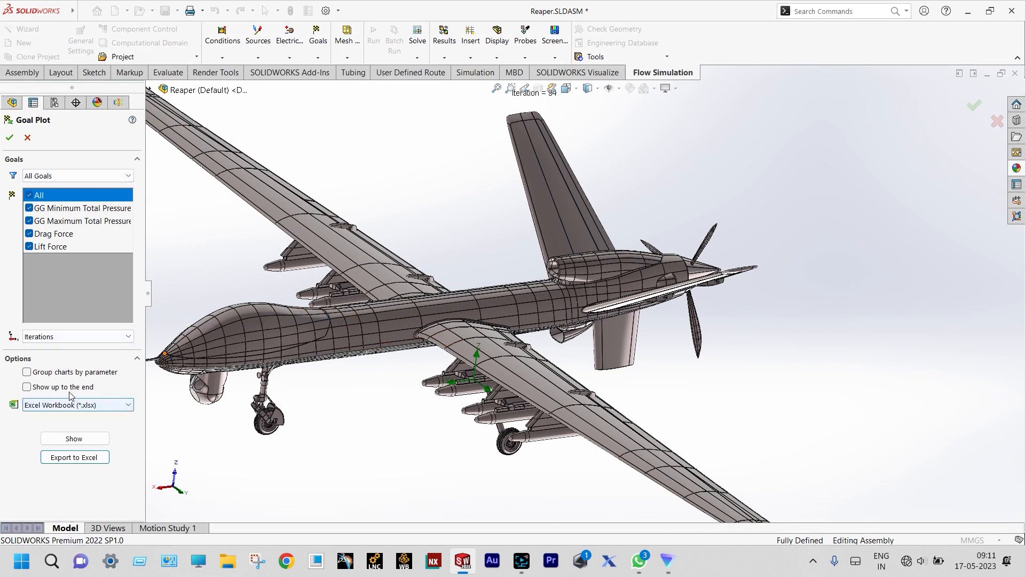
- Show Goal Plot 1 as History plots of the four goals in an enlarged panel
{"action": "left_click", "coordinate": [73, 439]}
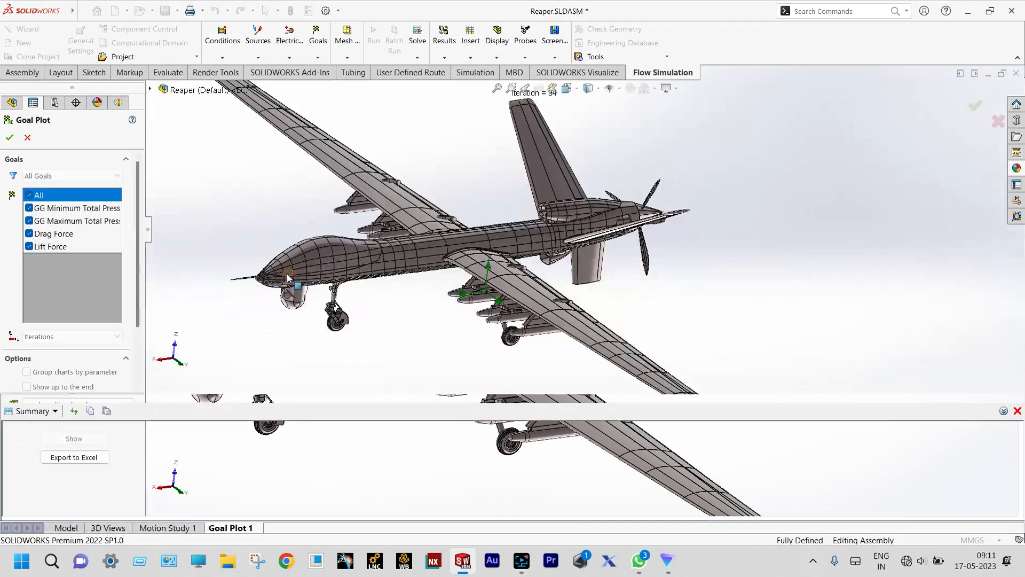
{"action": "left_click", "coordinate": [55, 411]}
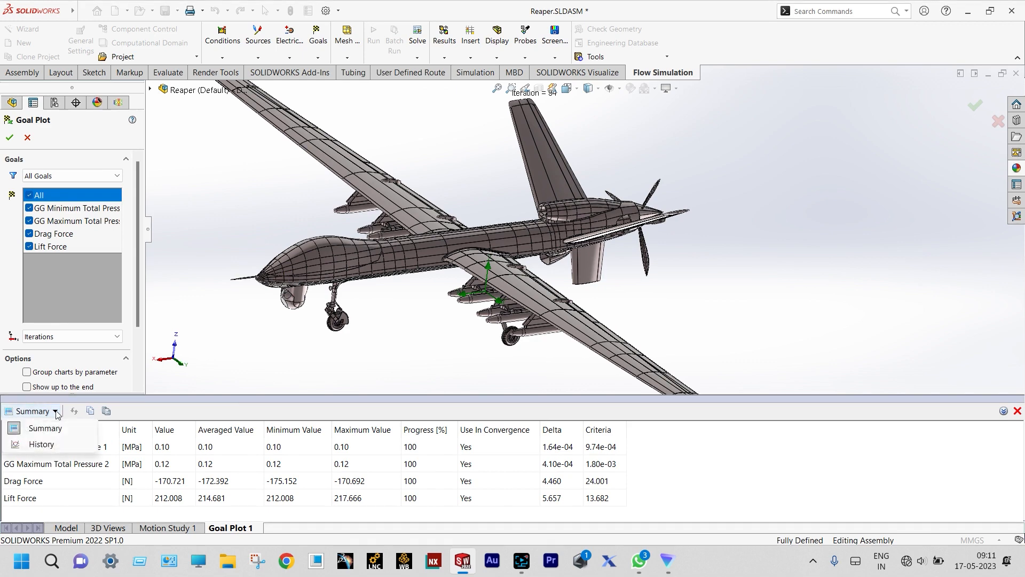
{"action": "left_click", "coordinate": [42, 445]}
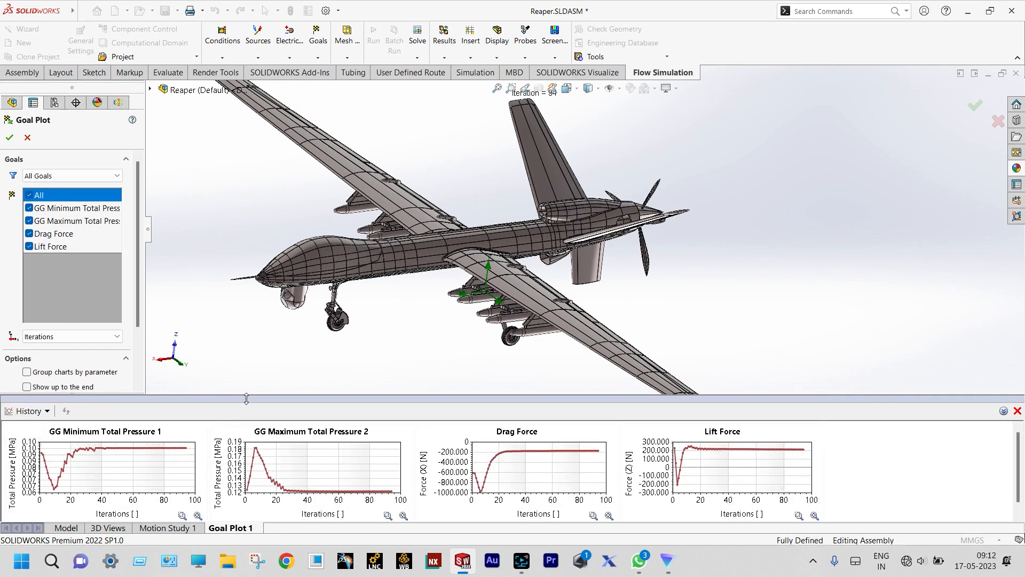
{"action": "left_click_drag", "start_coordinate": [247, 394], "coordinate": [247, 351]}
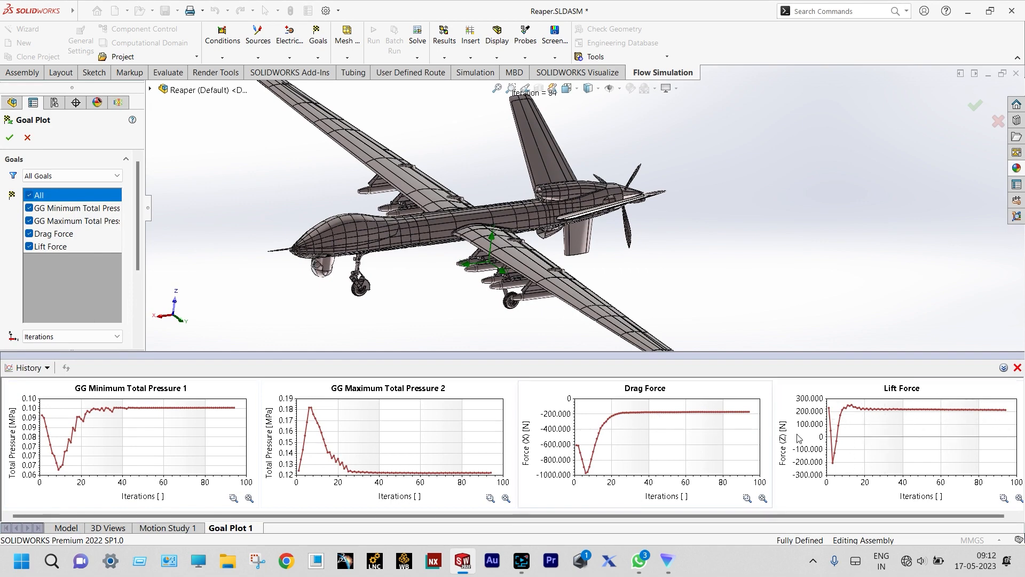
- Close the goal plot panel and zoom so the whole Reaper drone is in view
{"action": "left_click", "coordinate": [1017, 367]}
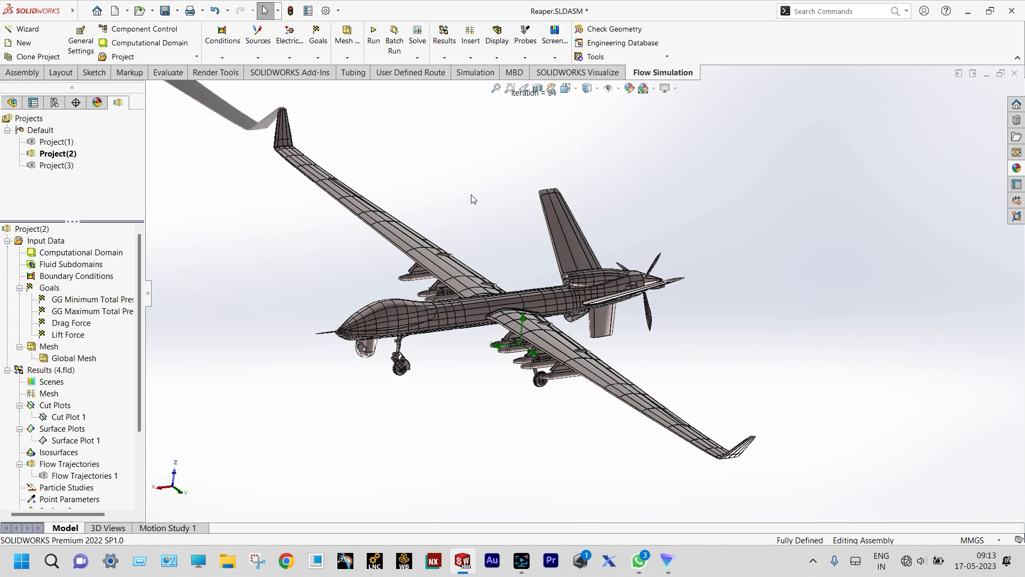
{"action": "scroll", "coordinate": [638, 286], "scroll_direction": "down", "scroll_amount": 8}
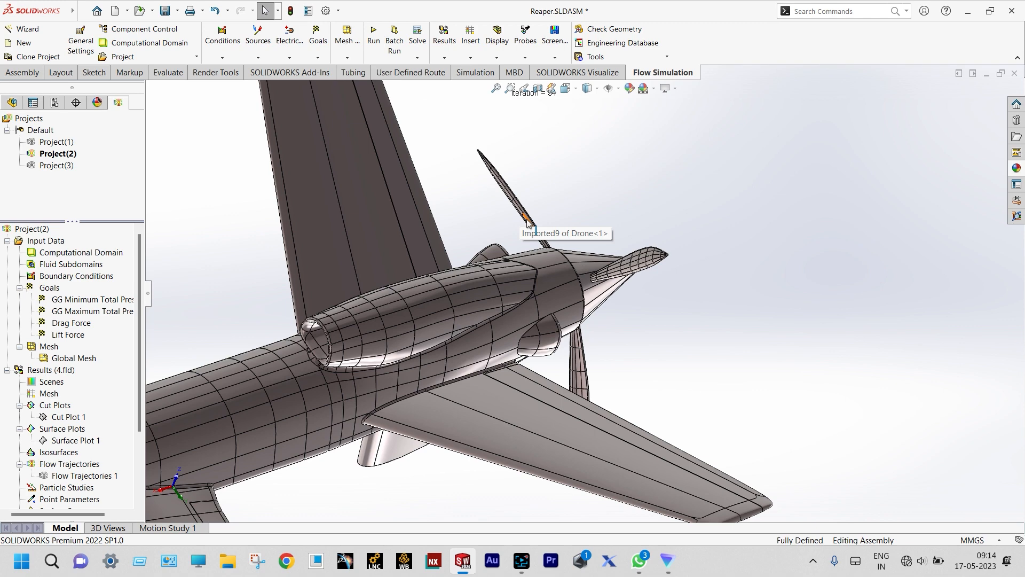
{"action": "scroll", "coordinate": [527, 223], "scroll_direction": "up", "scroll_amount": 5}
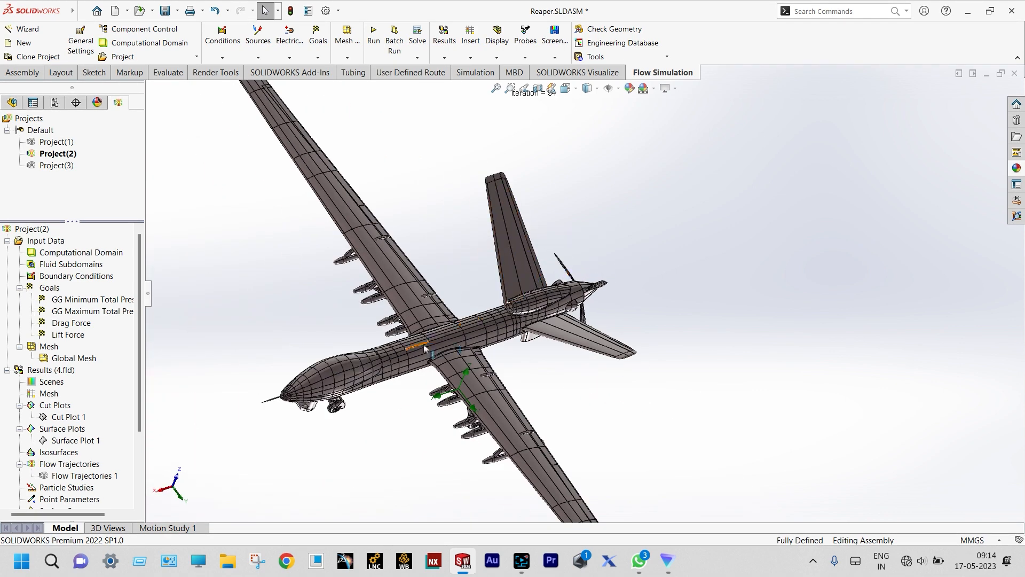
{"action": "scroll", "coordinate": [397, 381], "scroll_direction": "down", "scroll_amount": 1}
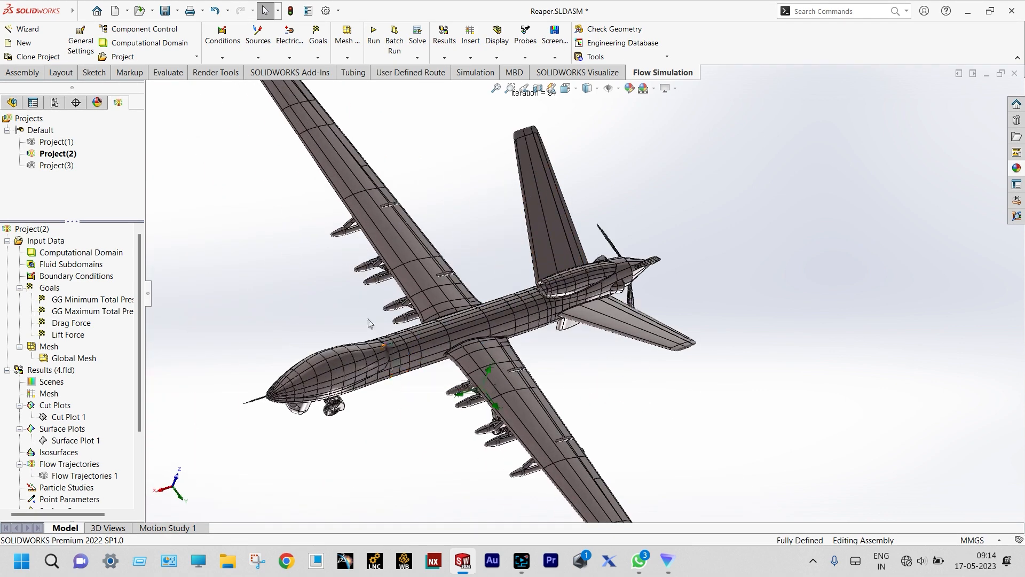